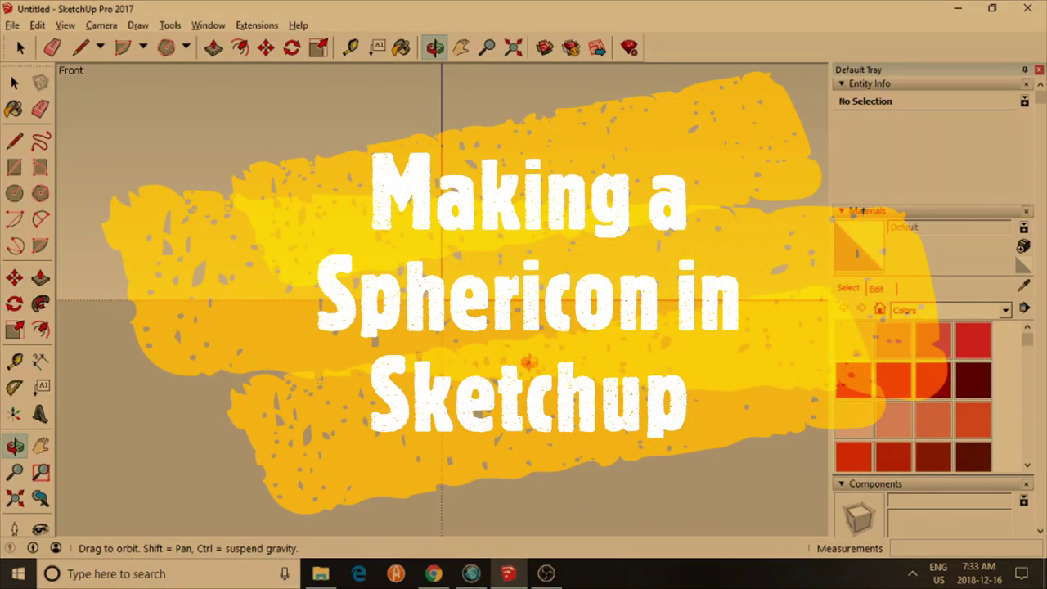
Step: Bring up the Wikipedia Sphericon article in Chrome and scroll through it for reference
left_click(433, 573)
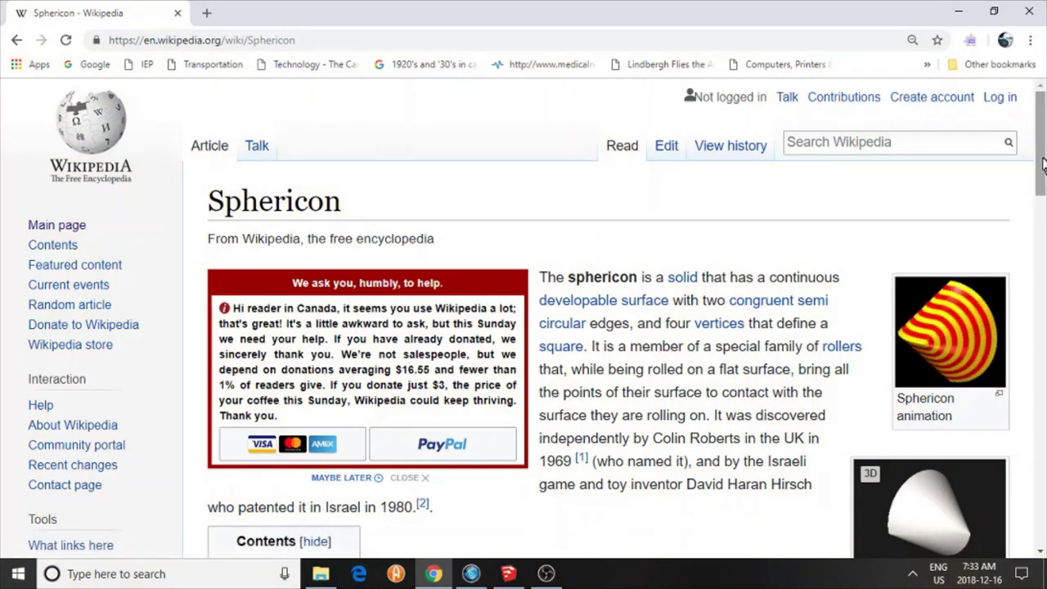
mouse_move(1040, 161)
left_mouse_down()
mouse_move(1043, 344)
mouse_move(1043, 143)
left_mouse_up()
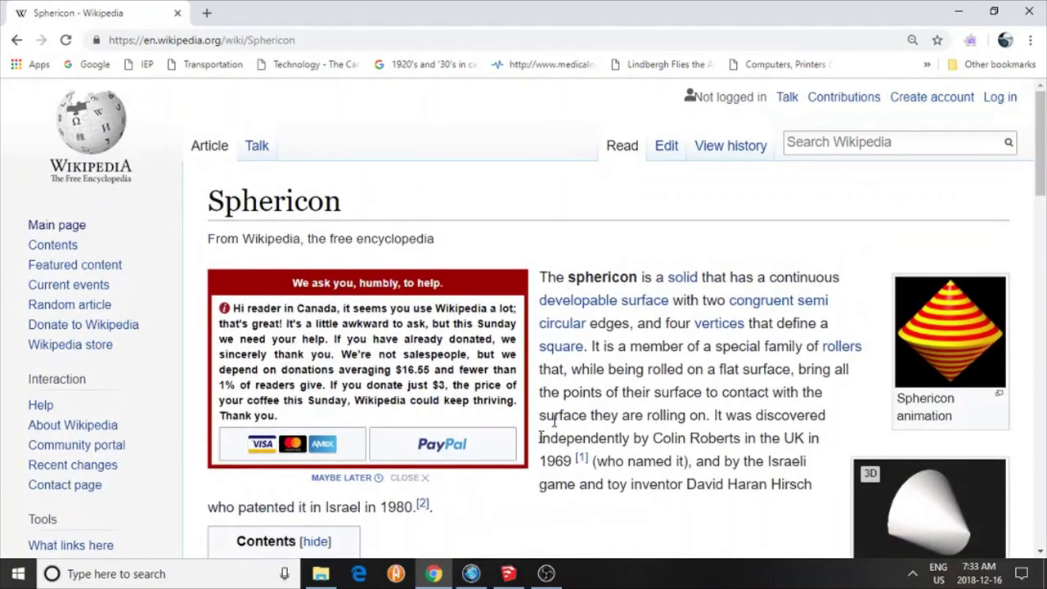
Step: Draw an upright 4-sided polygon centred on the origin with a 30 mm inscribed radius
left_click(508, 573)
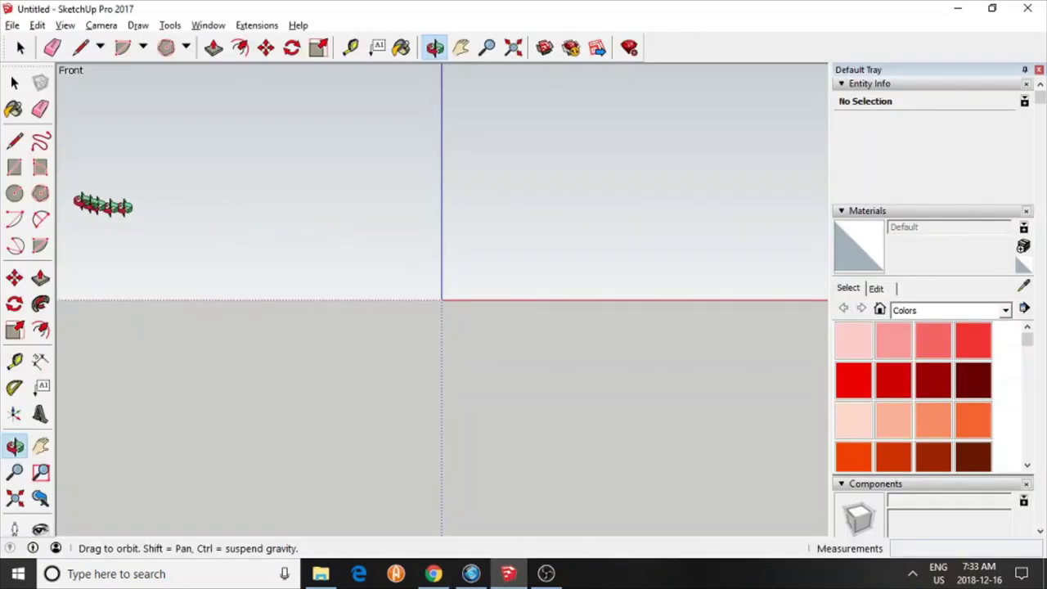
left_click(40, 196)
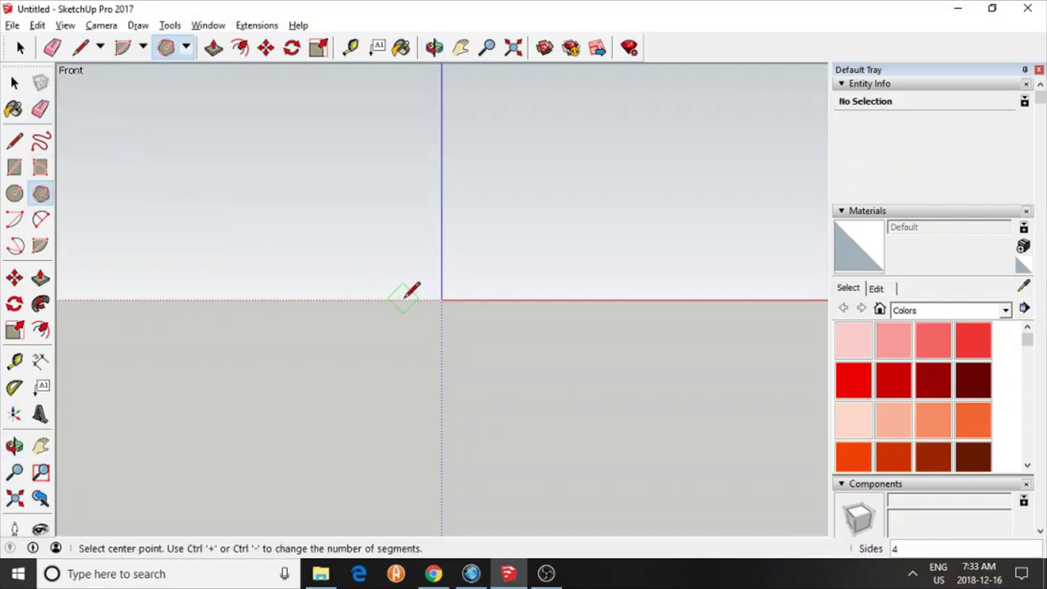
left_click(442, 299)
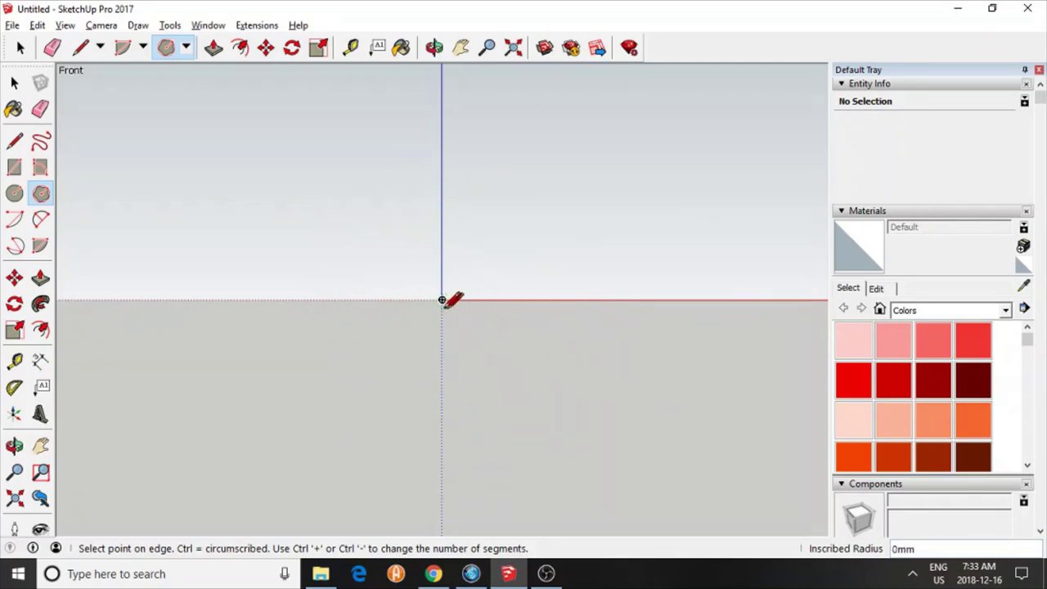
left_click(595, 299)
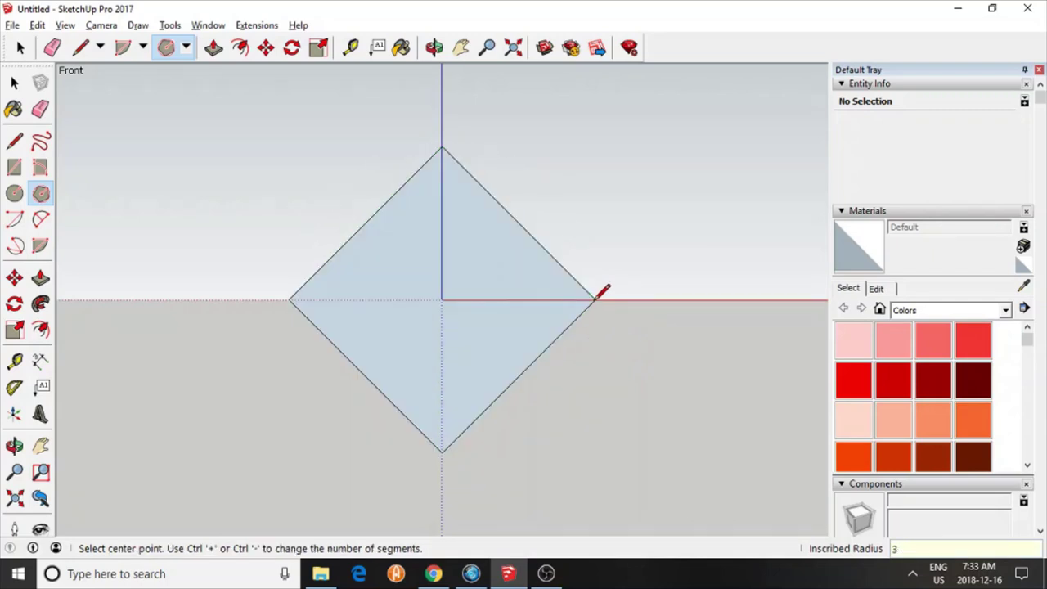
key("Return")
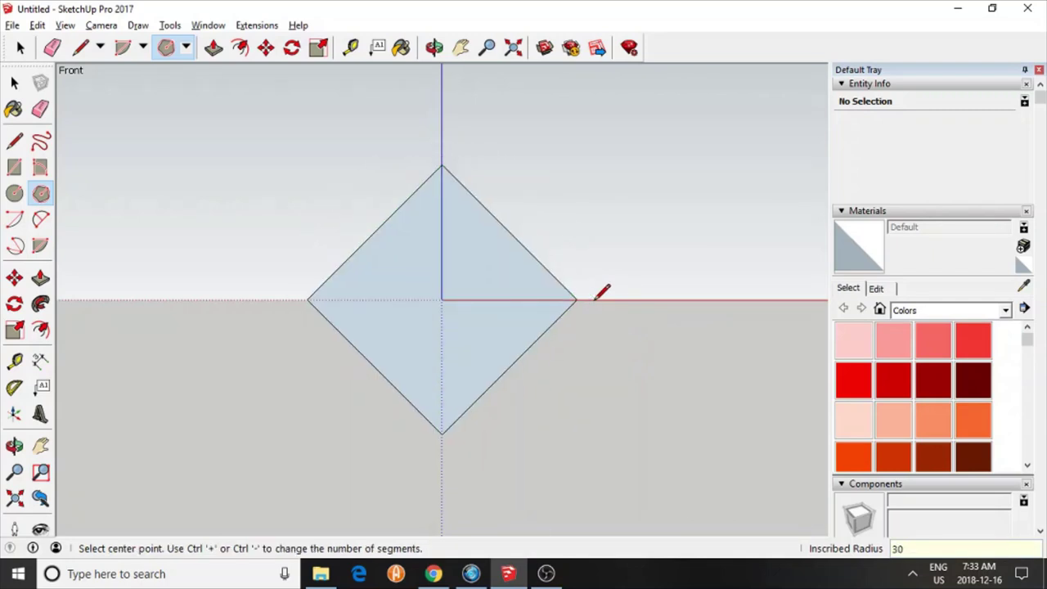
Step: In Iso view, draw a flat ground circle centred beneath the diamond's lower tip
left_click(16, 194)
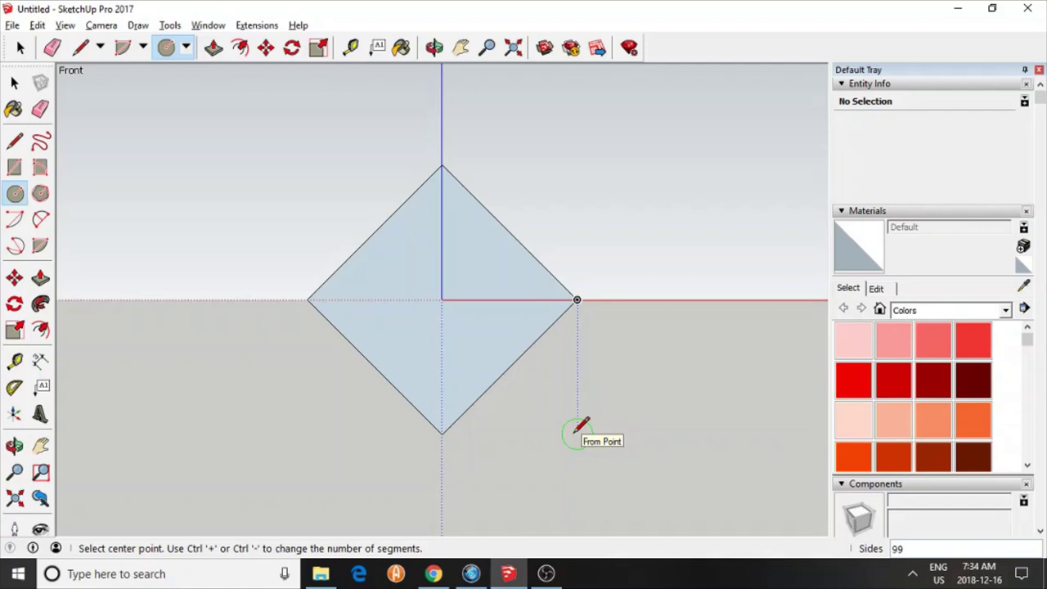
left_click(101, 27)
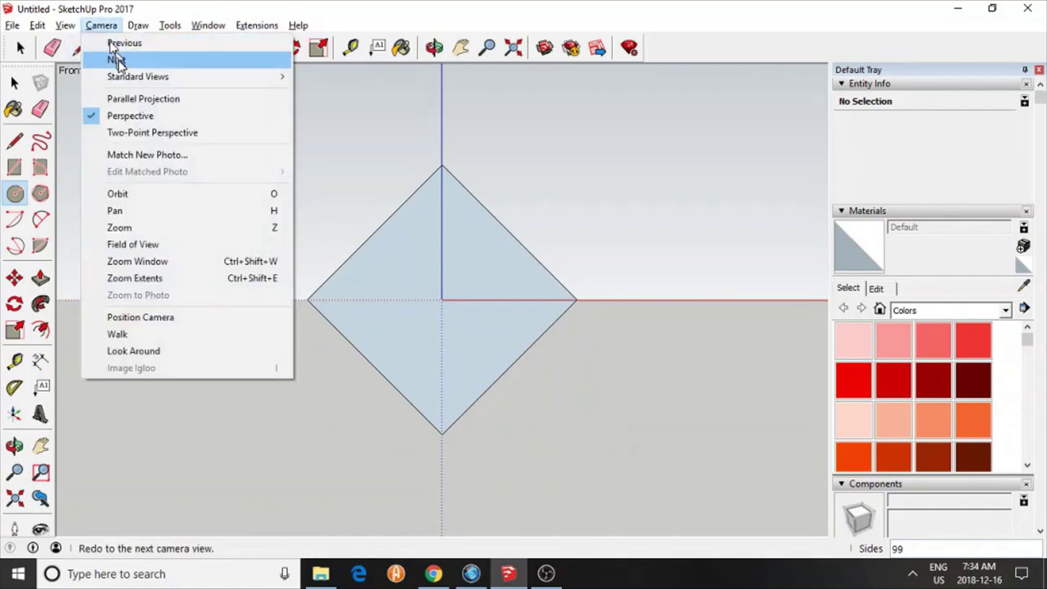
mouse_move(128, 78)
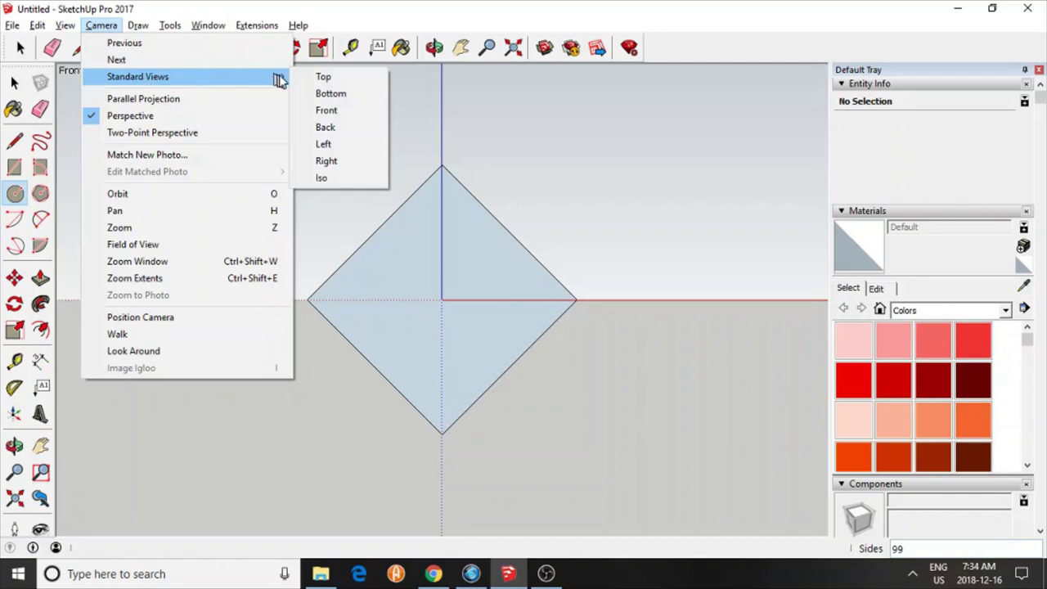
left_click(332, 178)
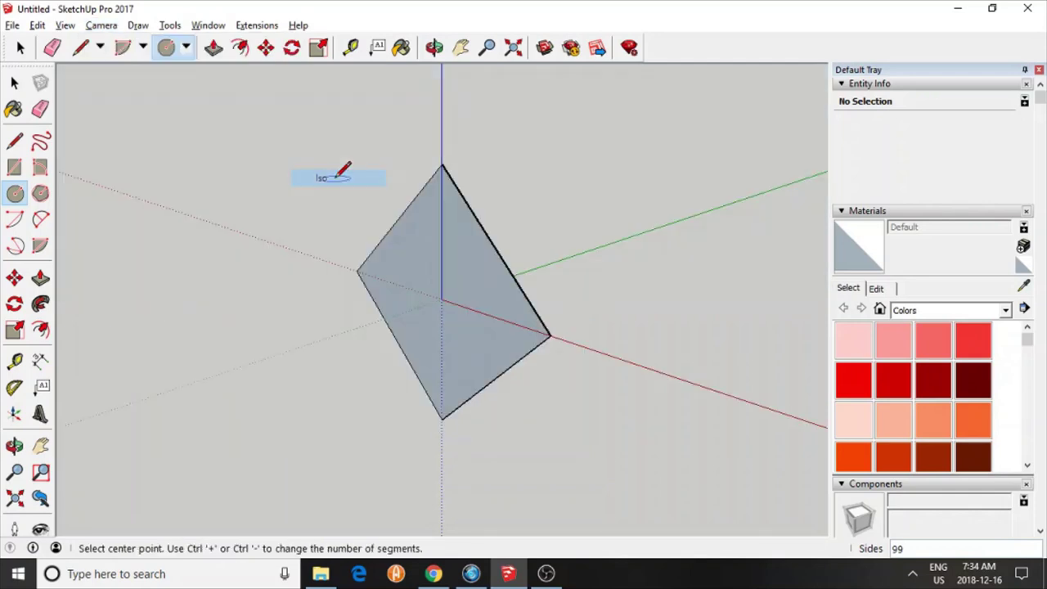
left_click(442, 442)
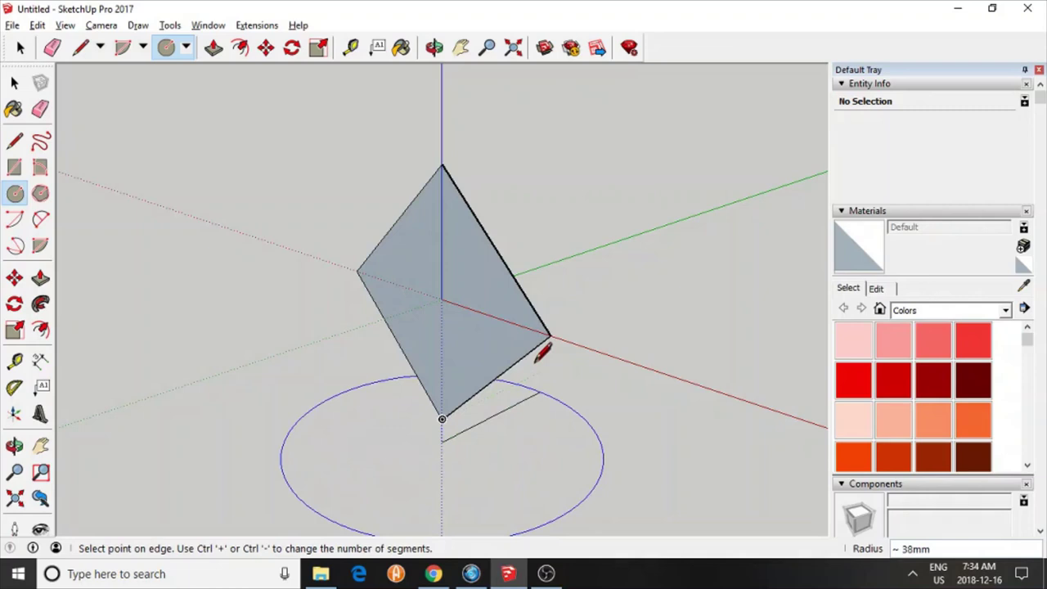
left_click(550, 333)
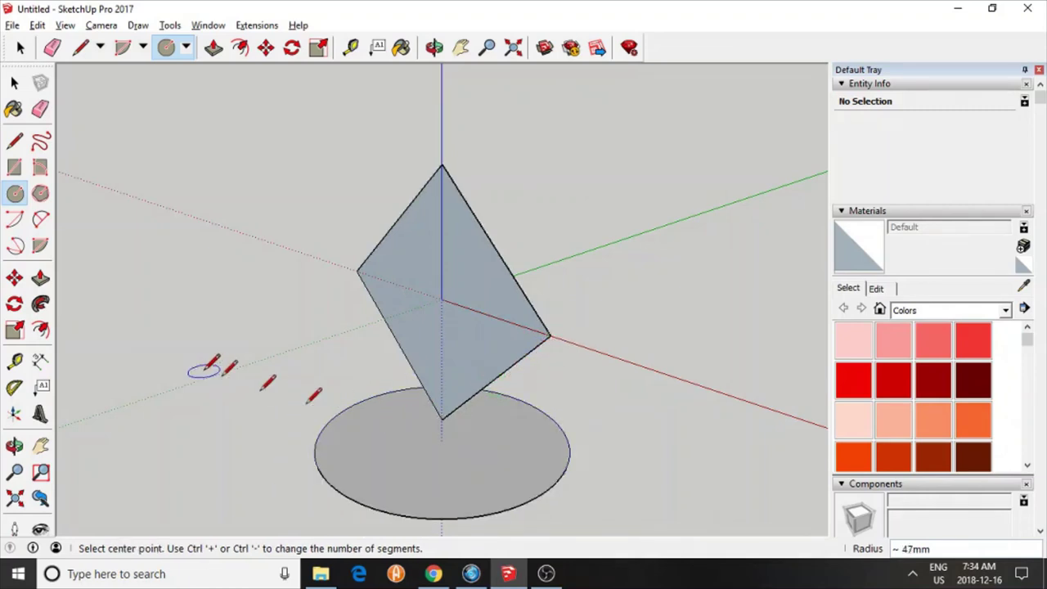
left_click(16, 84)
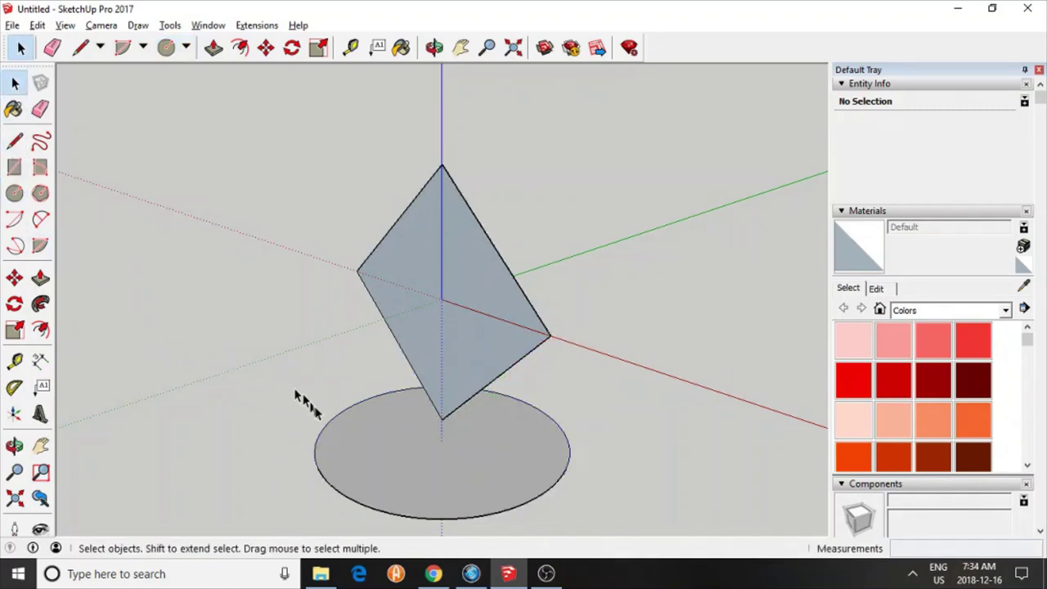
Step: Sweep the diamond face around the selected circle with Follow Me into a double cone
left_click(324, 431)
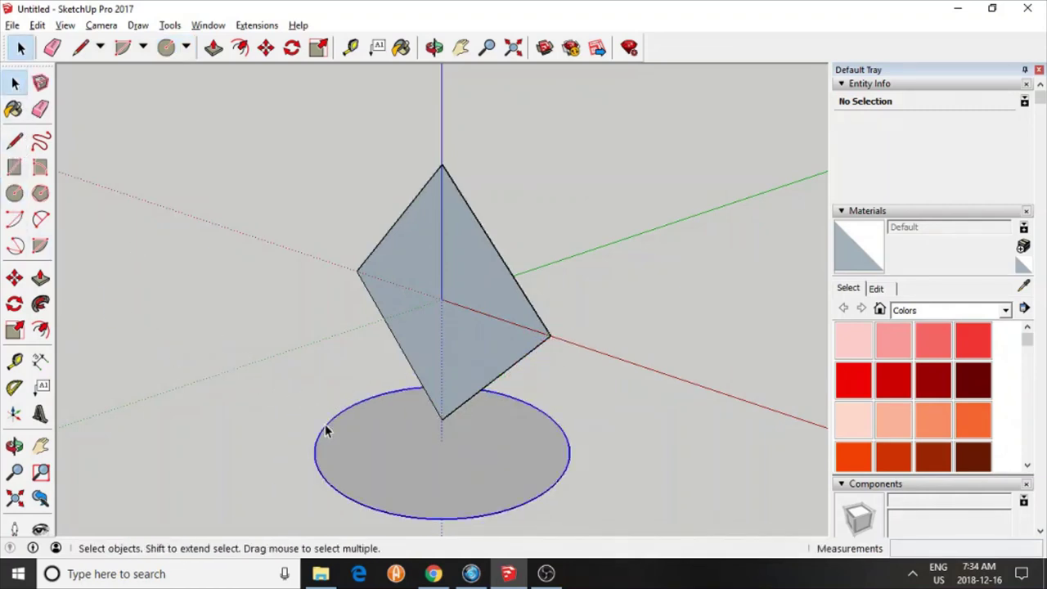
left_click(42, 304)
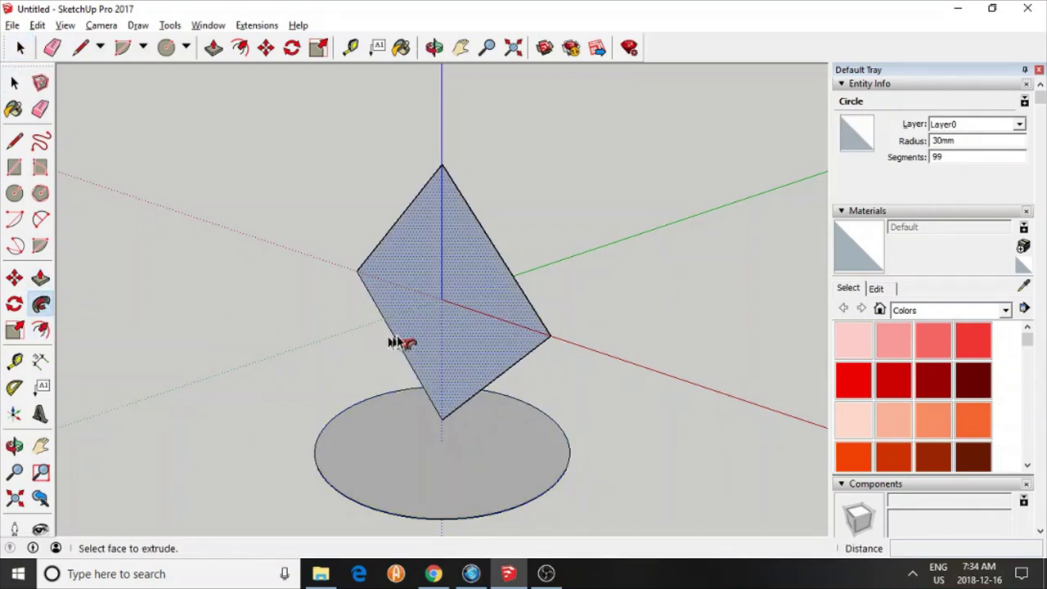
left_click(385, 286)
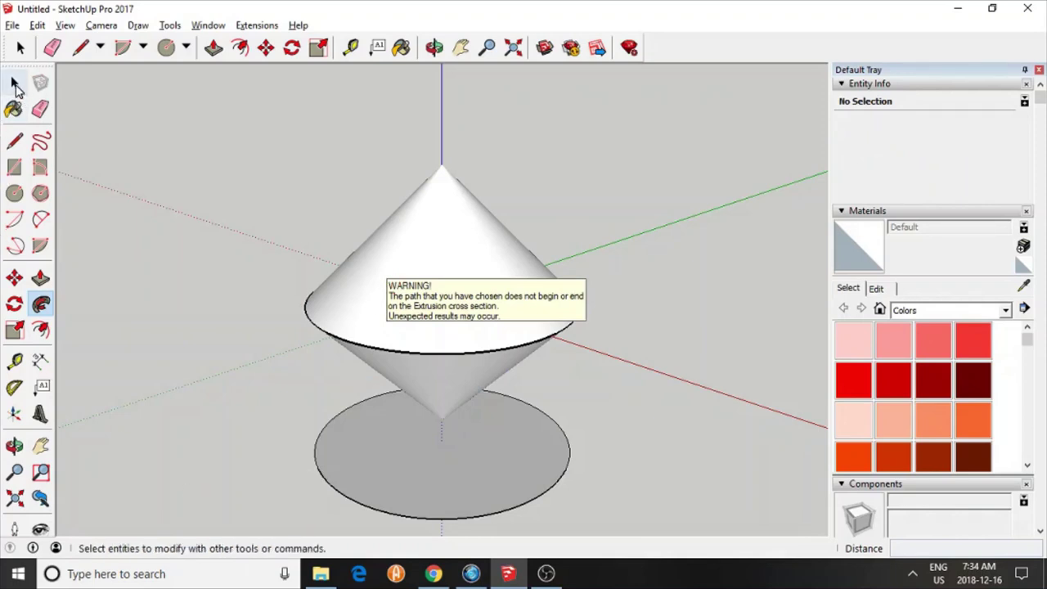
left_click(15, 85)
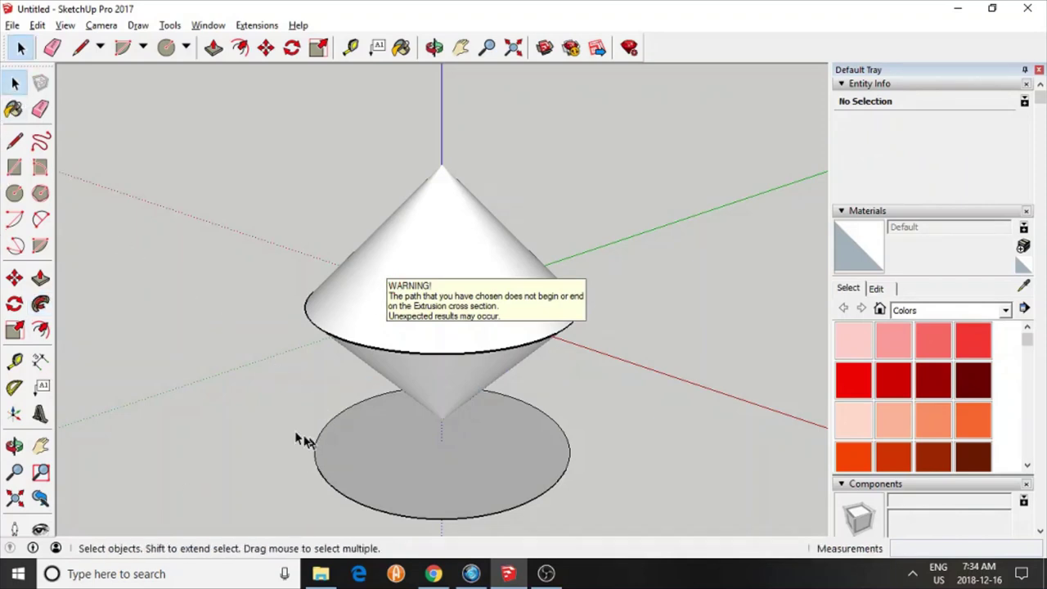
Step: Erase the leftover base circle and orbit to inspect the double cone
left_click(40, 109)
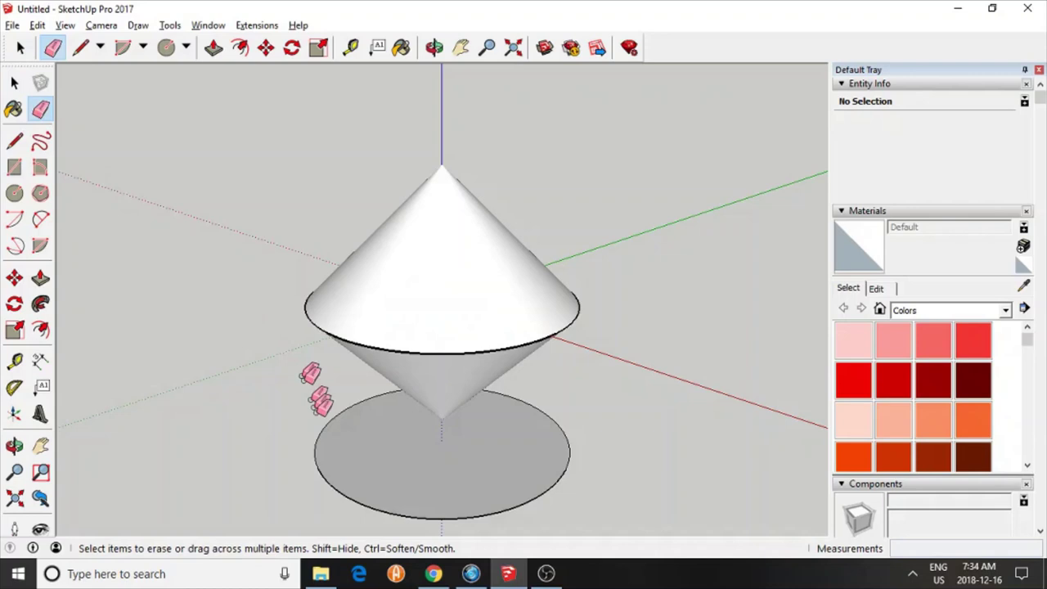
left_click(316, 443)
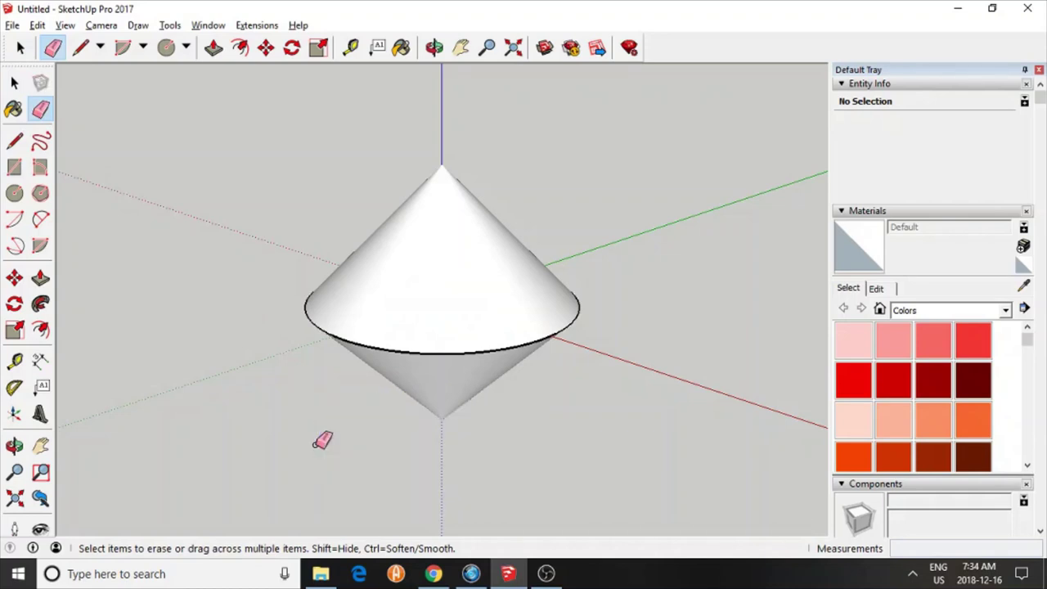
left_click(15, 446)
left_click_drag(180, 327, 346, 237)
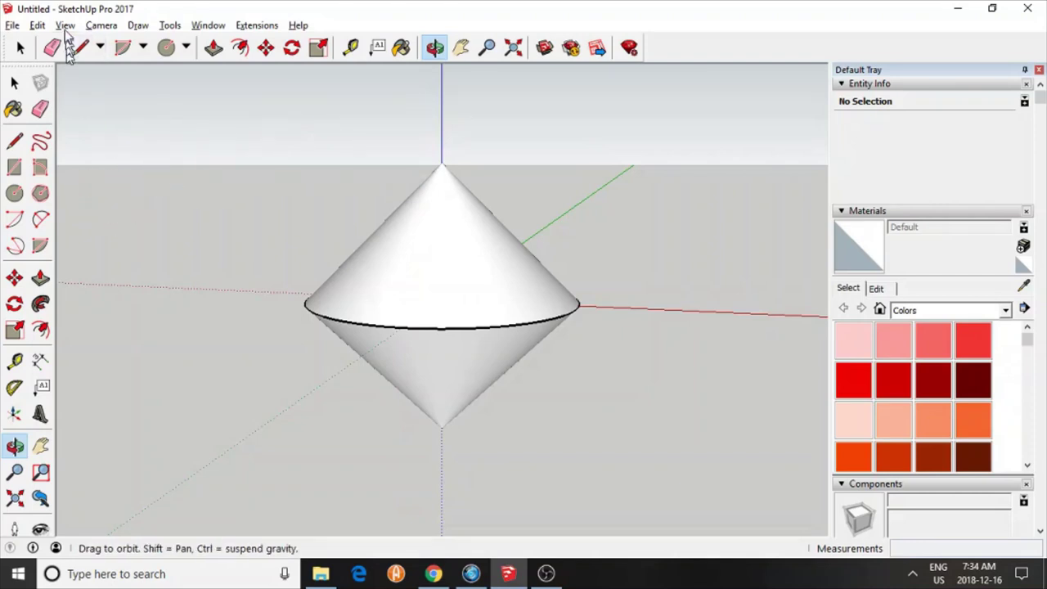
Step: In Front view, draw a 4-sided polygon with a 72 mm inscribed radius vertically through the cone
left_click(98, 25)
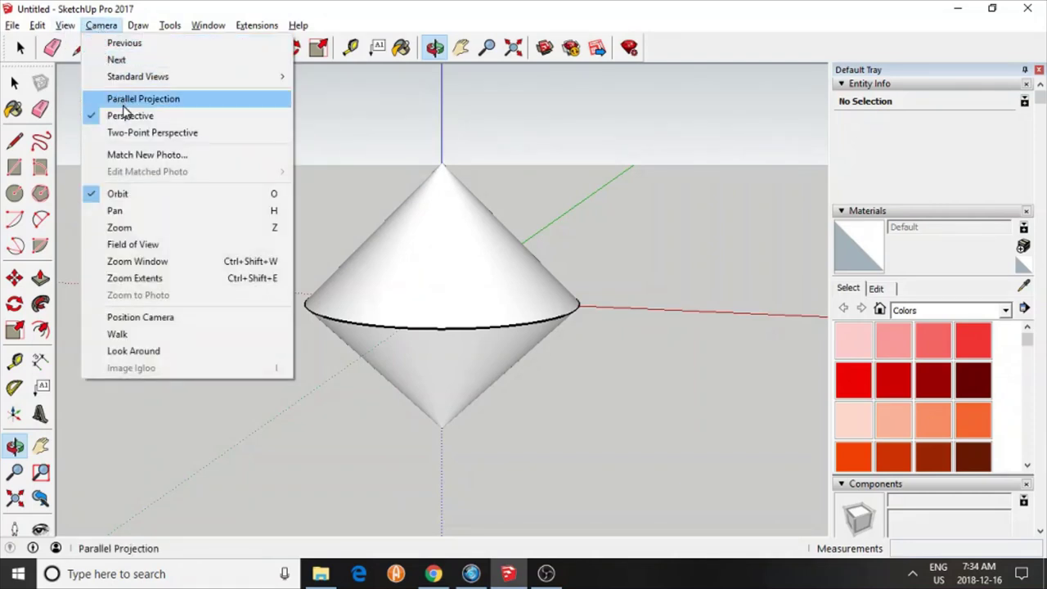
mouse_move(143, 78)
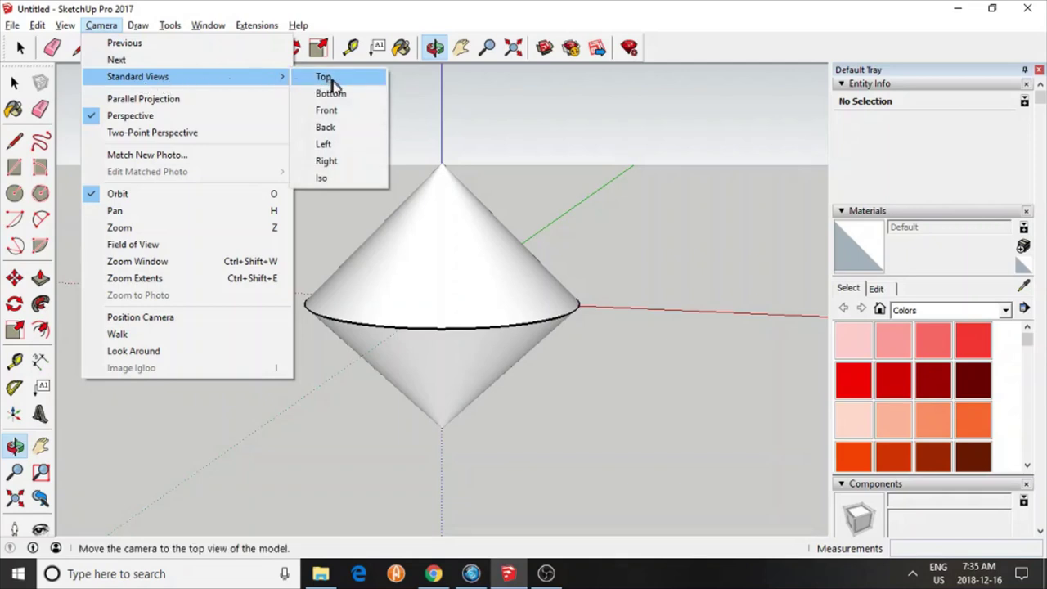
left_click(327, 110)
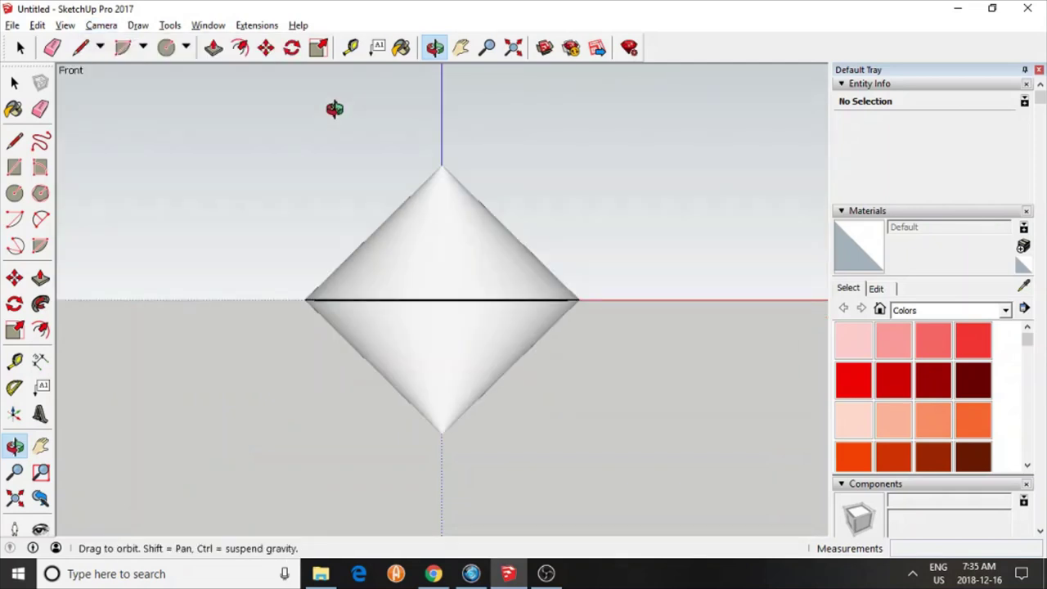
left_click(41, 195)
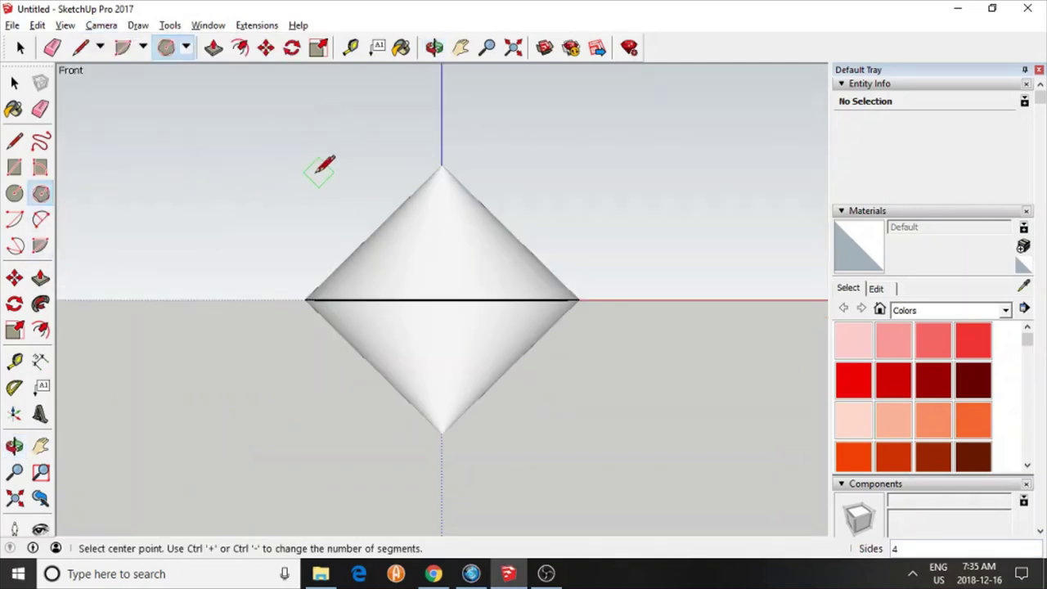
left_click(441, 154)
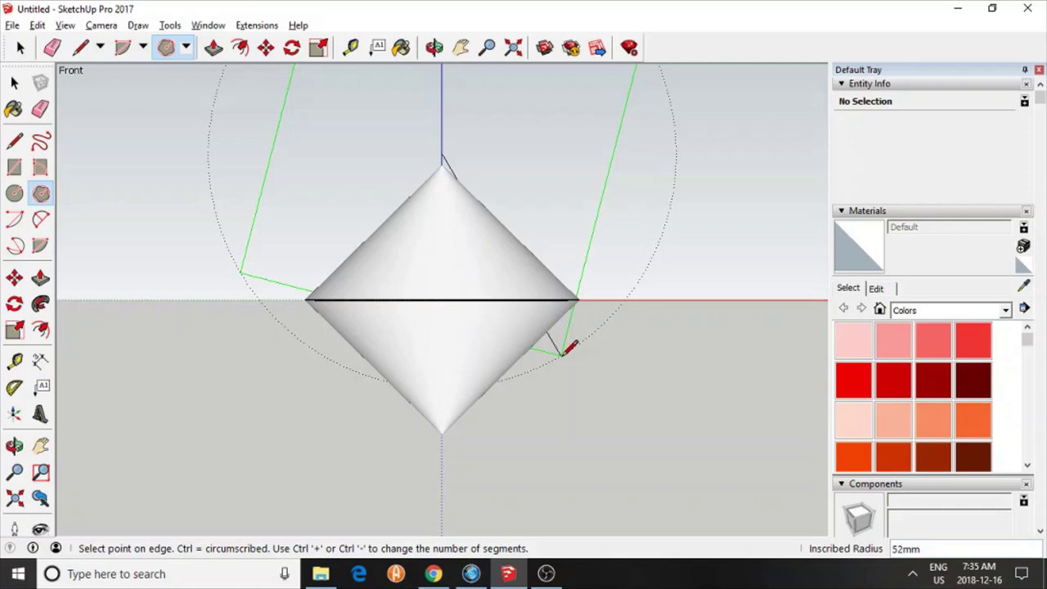
left_click(441, 475)
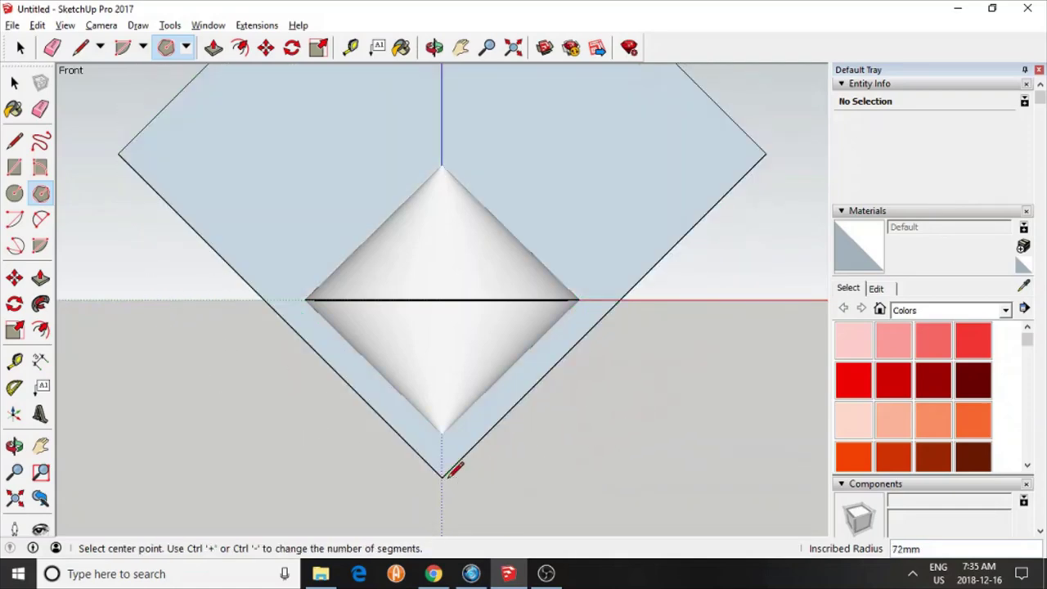
left_click(14, 446)
left_click_drag(131, 390, 400, 485)
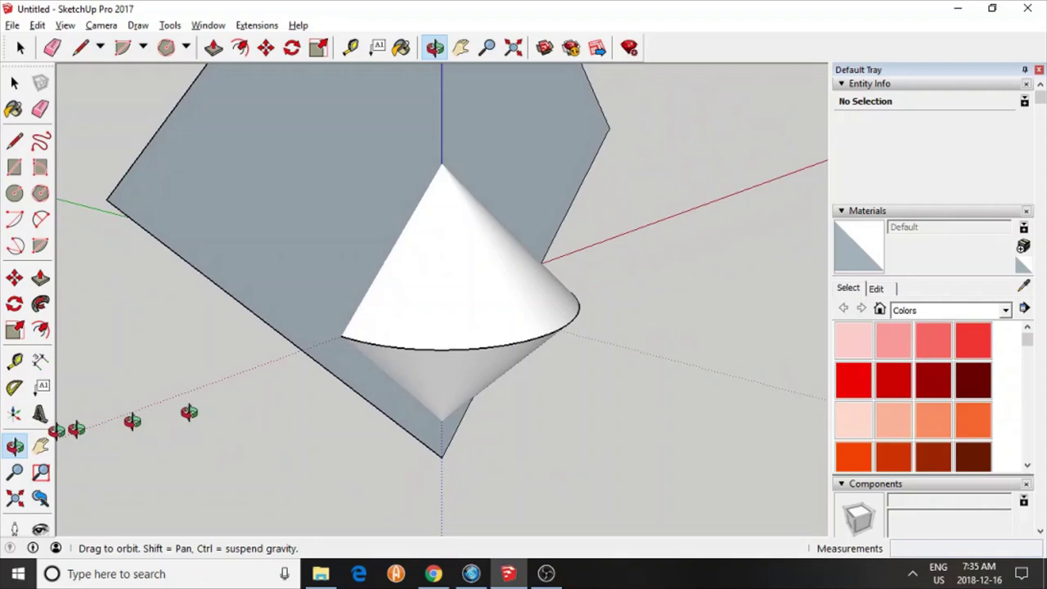
Step: Select everything and apply Intersect Faces > With Model to cut the cone along the square plane
left_click(16, 472)
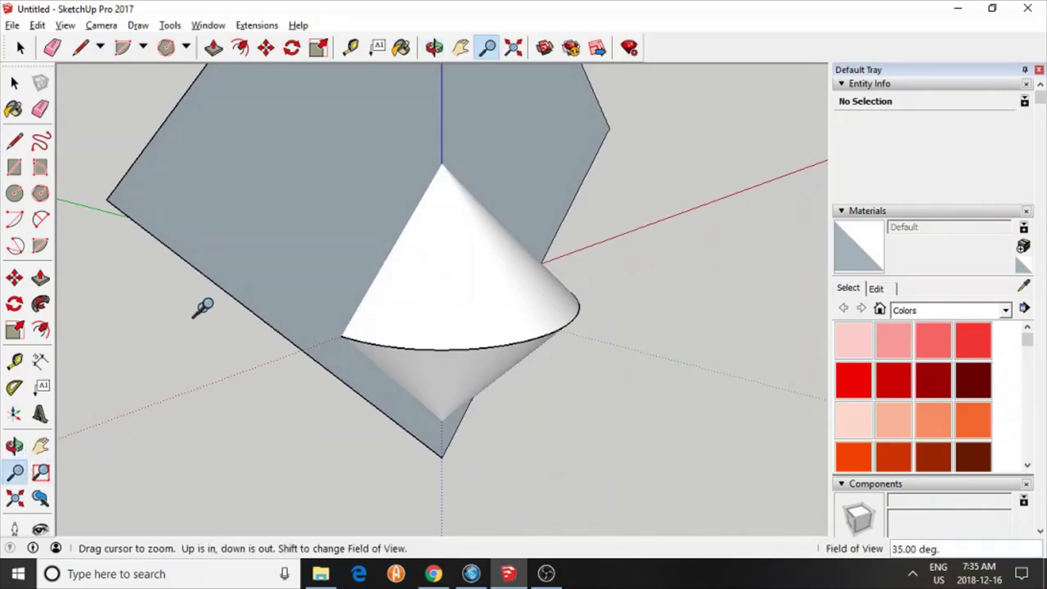
left_click_drag(201, 304, 218, 470)
key("ctrl+a")
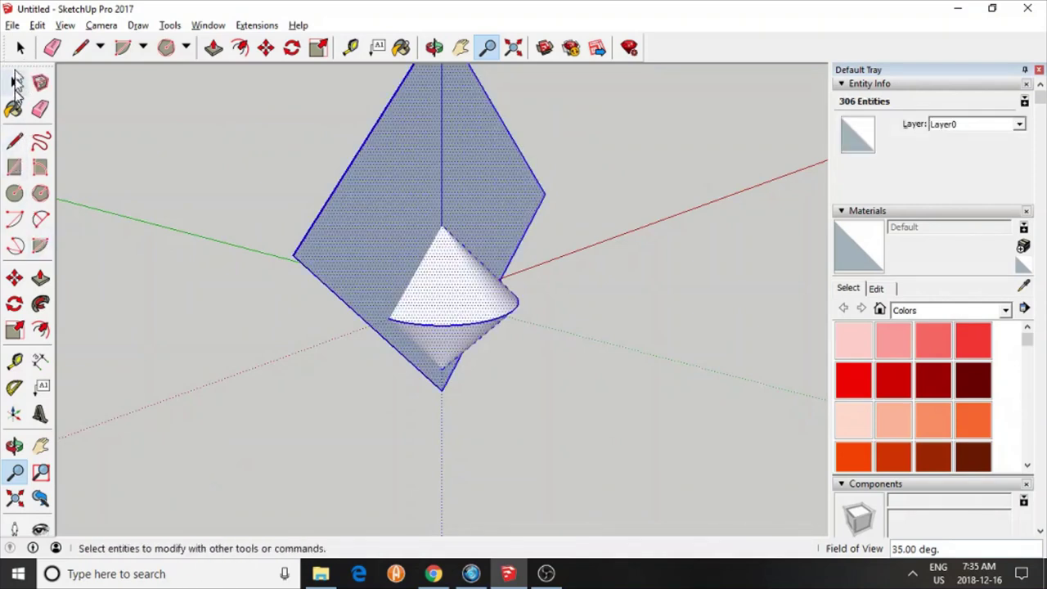
left_click(16, 85)
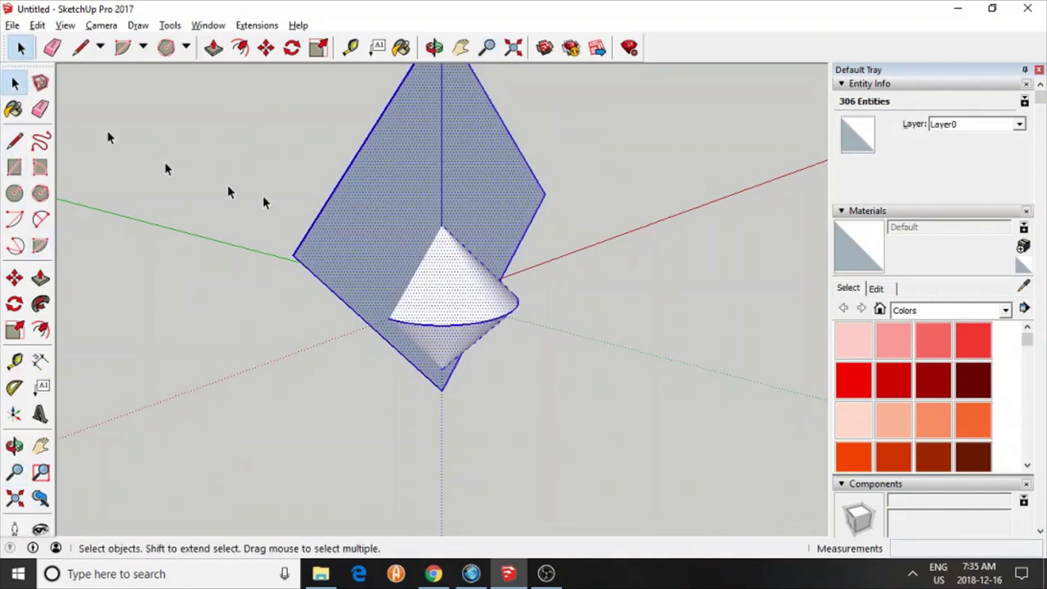
right_click(441, 281)
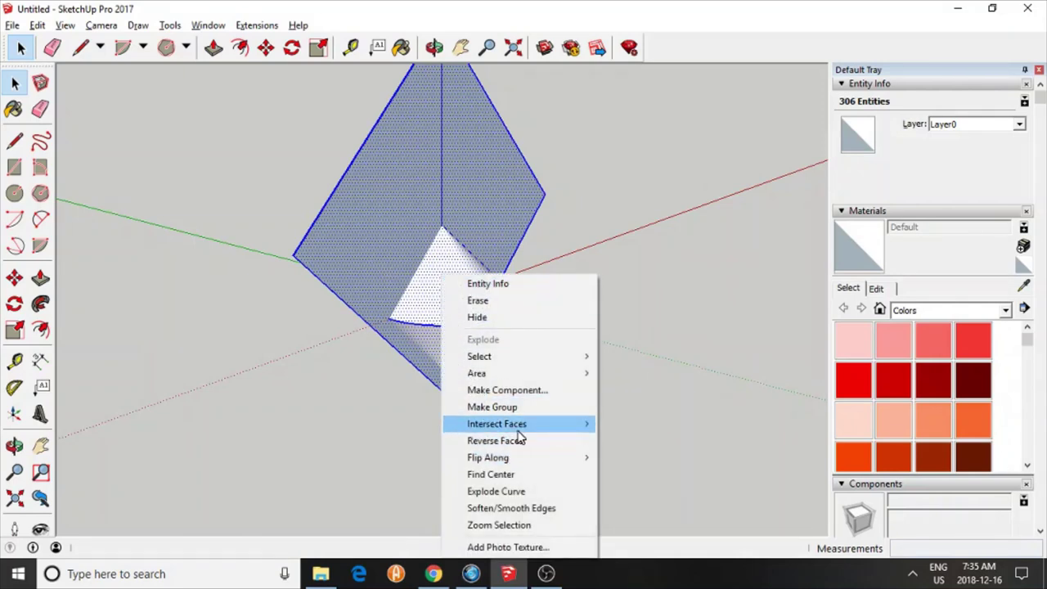
mouse_move(519, 430)
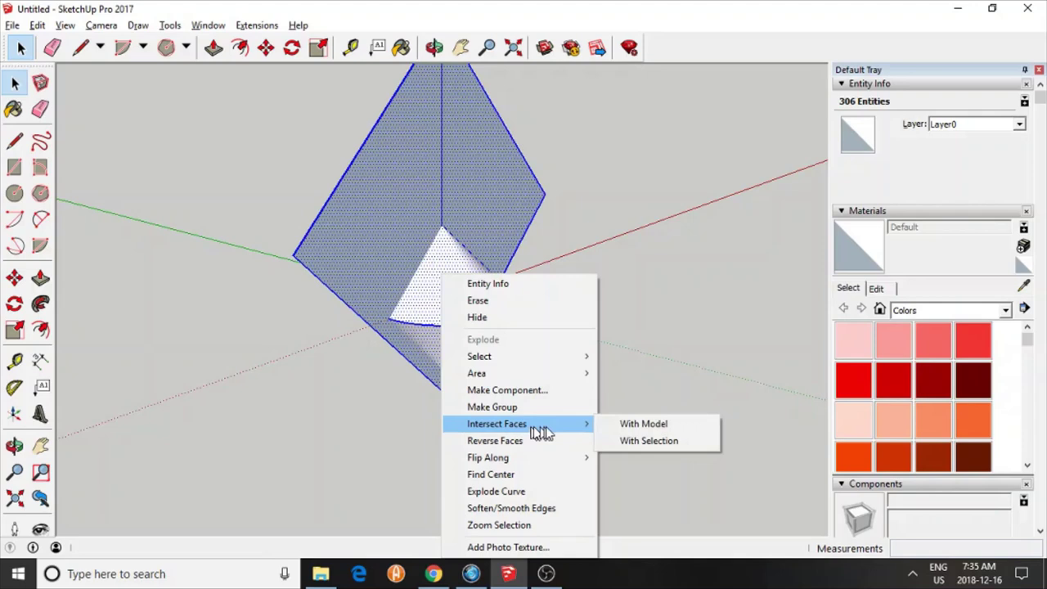
left_click(640, 425)
Step: Check the split on the cone surface, then erase the square plane
left_click(637, 425)
left_click(440, 267)
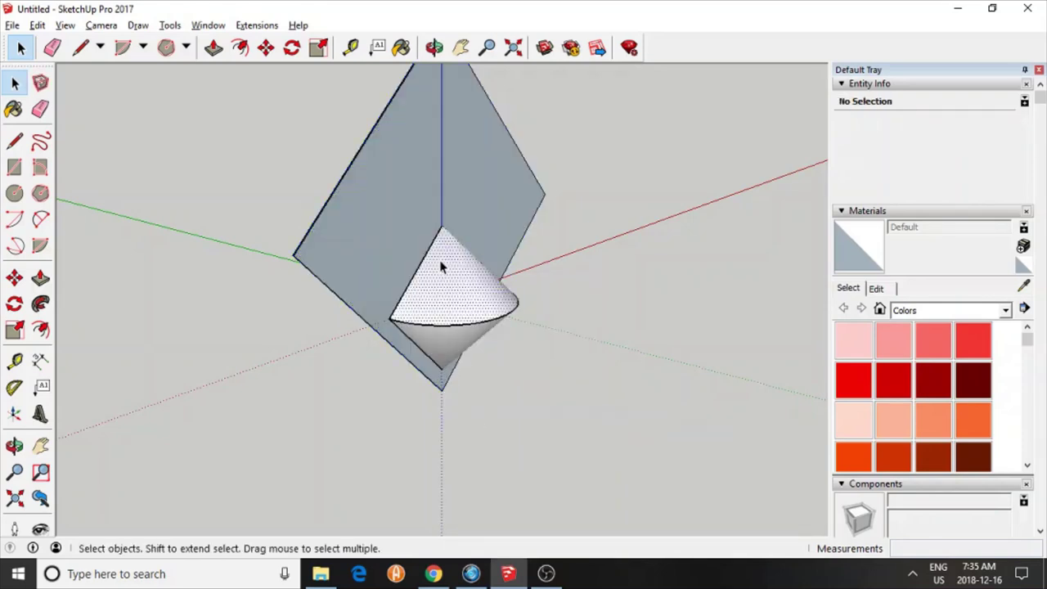
left_click(15, 446)
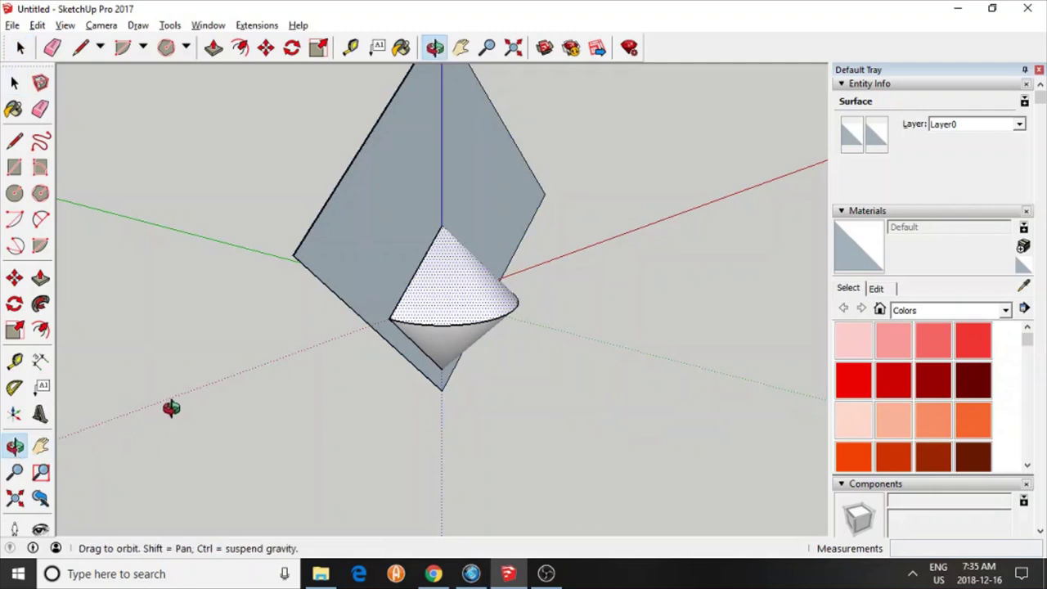
mouse_move(170, 409)
left_mouse_down()
mouse_move(432, 423)
mouse_move(392, 367)
mouse_move(399, 381)
mouse_move(371, 390)
mouse_move(404, 397)
mouse_move(313, 434)
left_mouse_up()
left_click(39, 113)
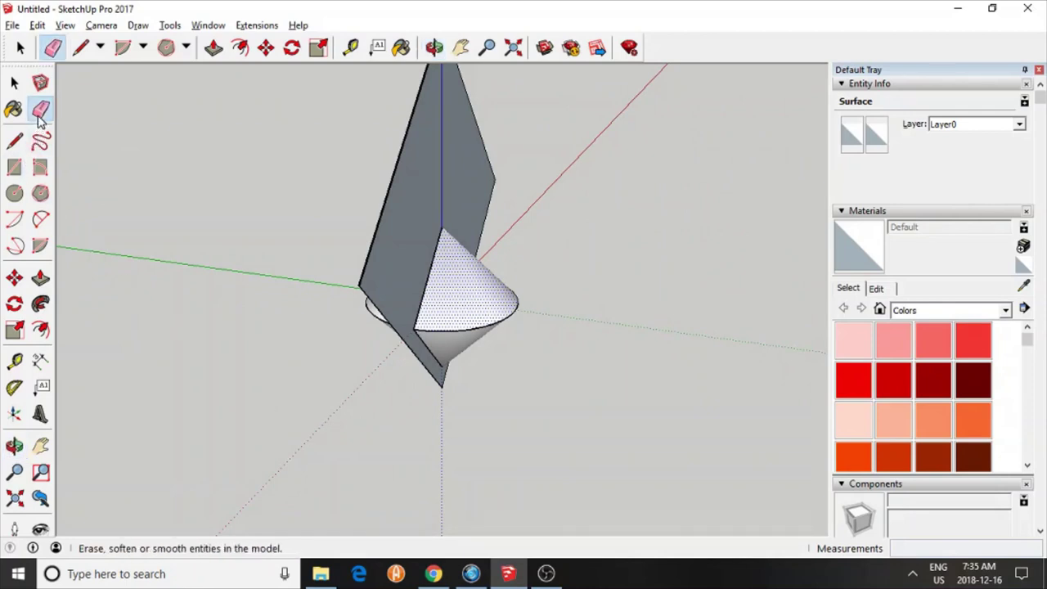
left_click(413, 124)
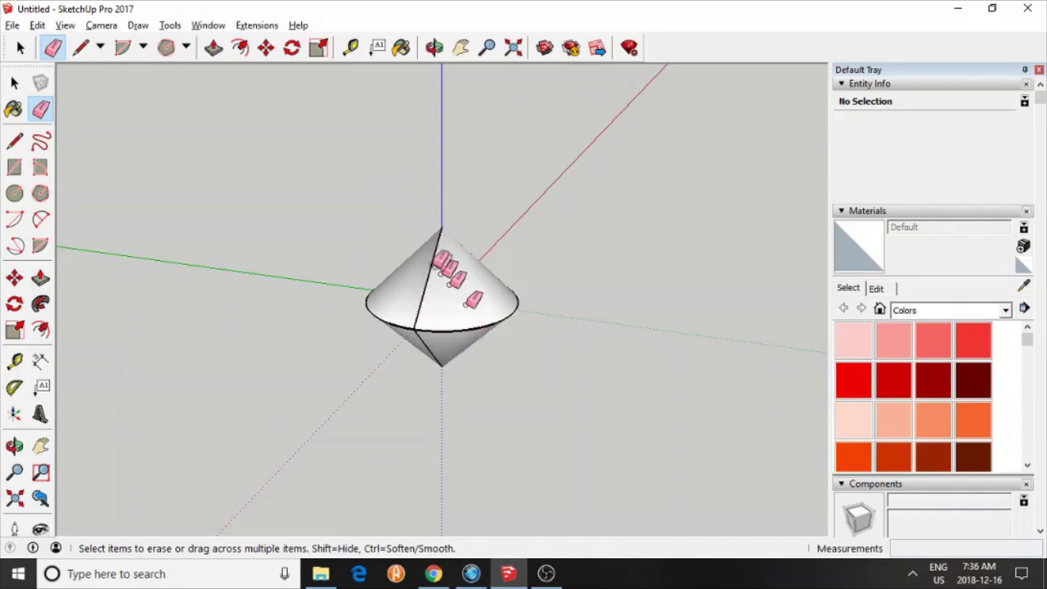
Step: Select one half of the split cone and make it a group
left_click(15, 85)
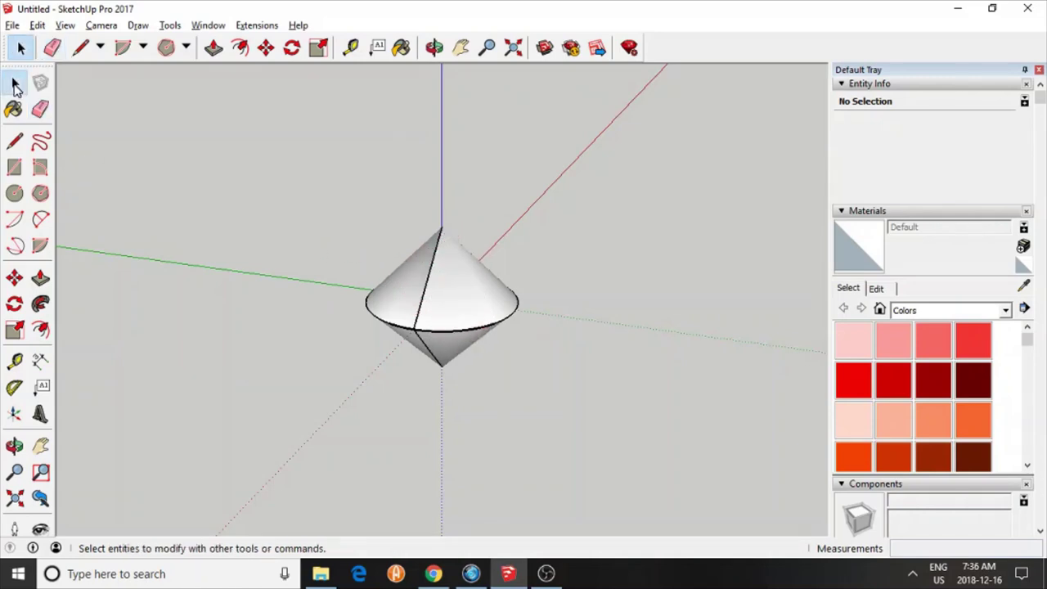
double_click(471, 304)
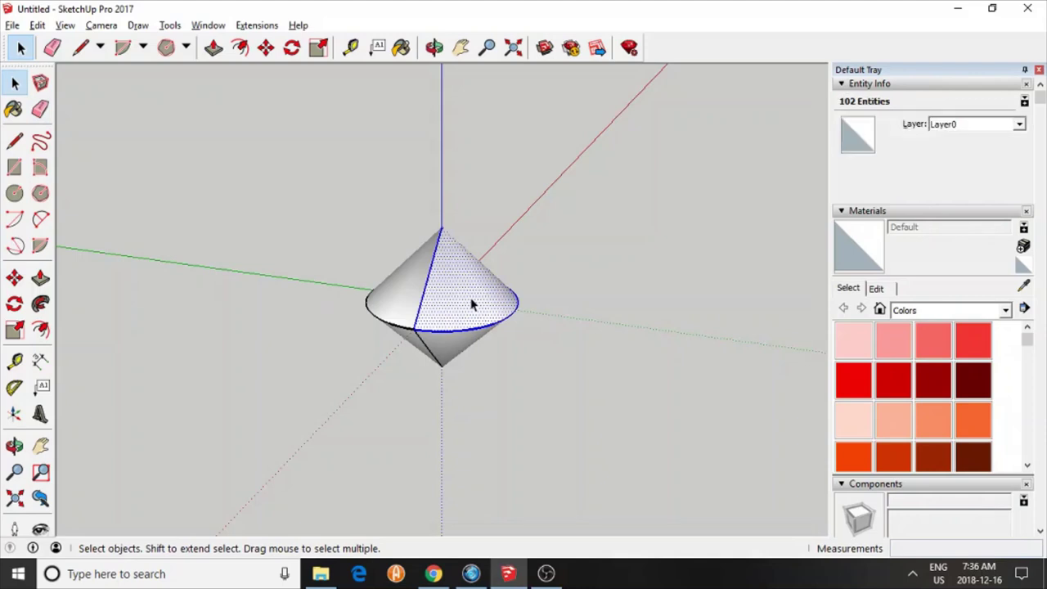
right_click(458, 349)
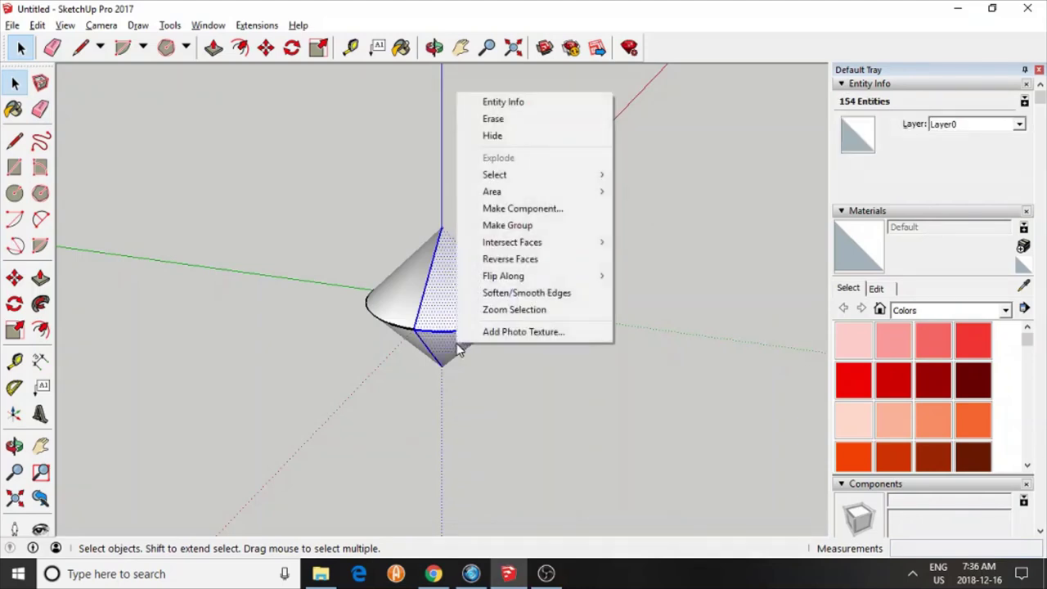
left_click(506, 226)
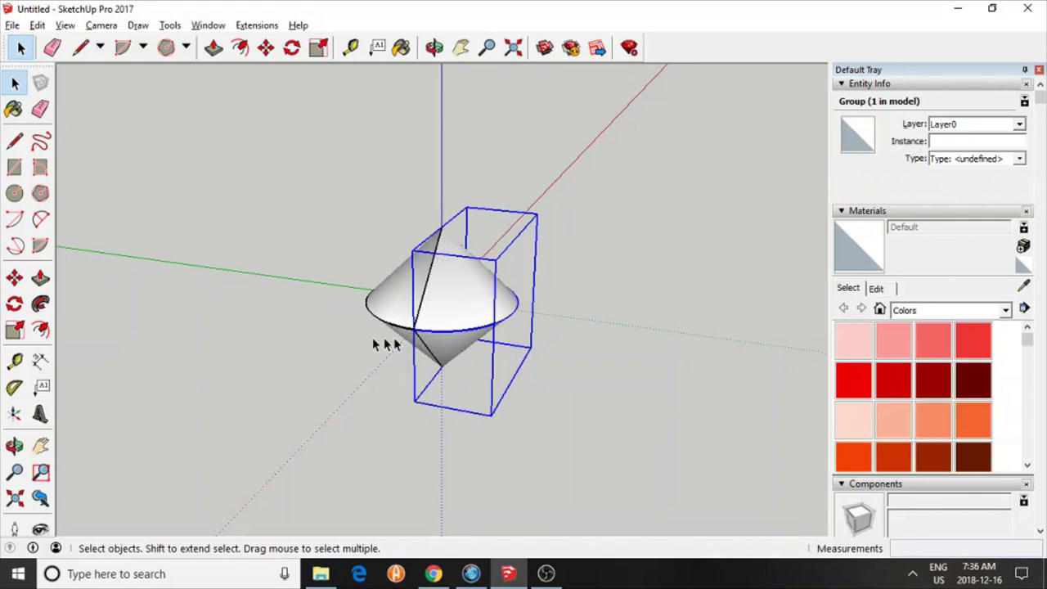
Step: Select the other cone half's geometry and group it into a 28284 mm³ solid
left_click(15, 446)
left_click_drag(194, 396, 417, 347)
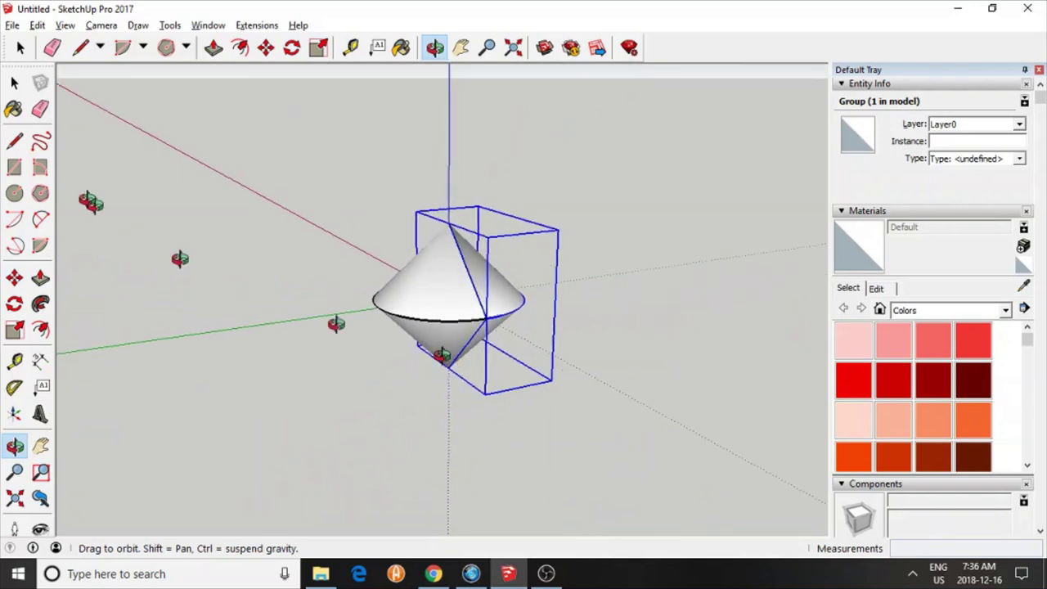
left_click(14, 85)
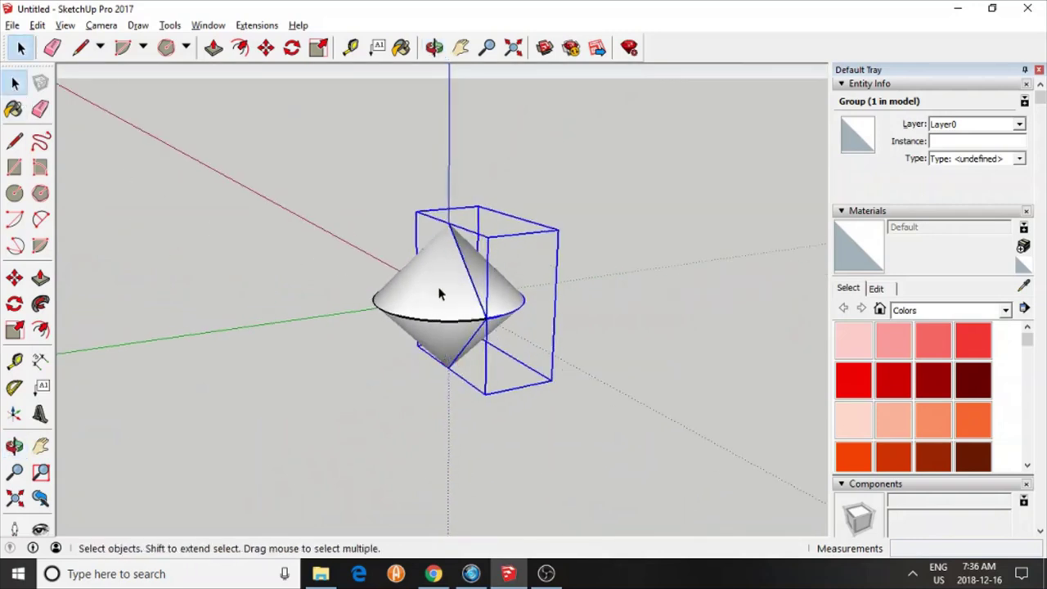
triple_click(439, 294)
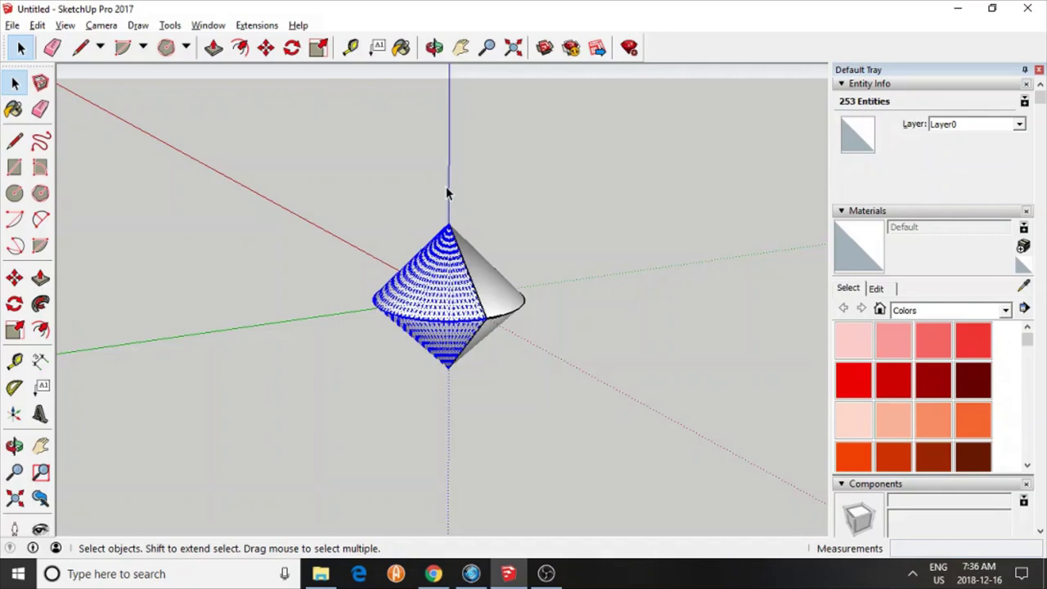
left_click(373, 193)
triple_click(435, 280)
right_click(435, 299)
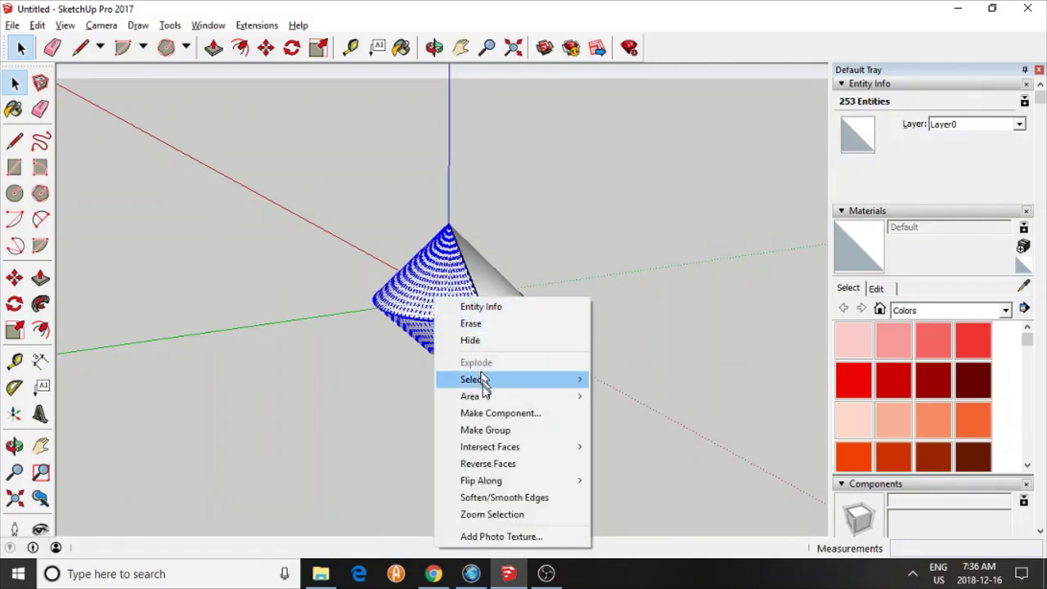
left_click(499, 433)
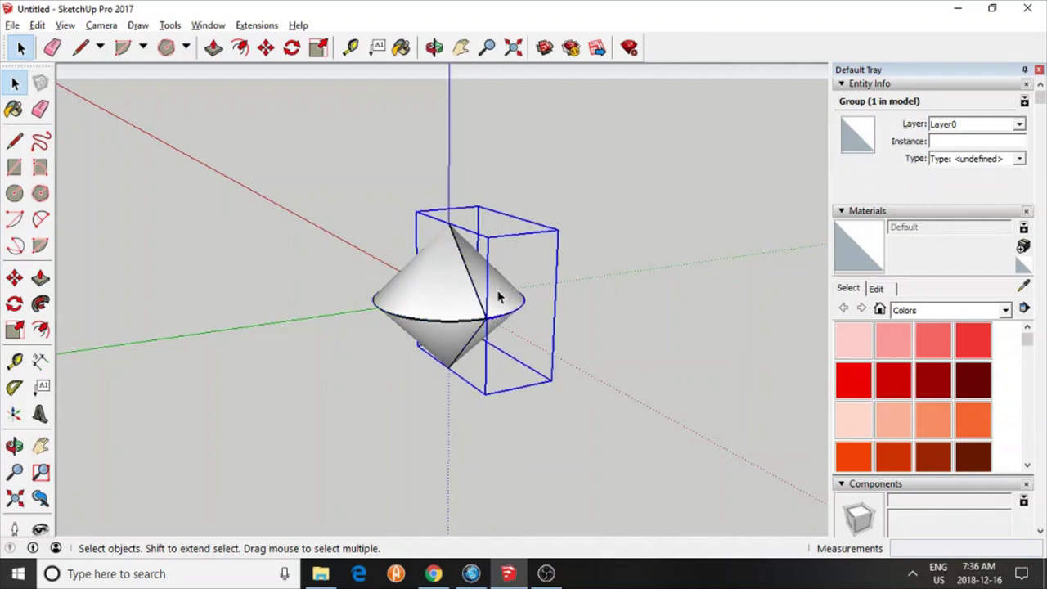
Step: Select the solid half-cone group and orbit to face its flat diamond cut side
key("ctrl+z")
left_click(444, 302)
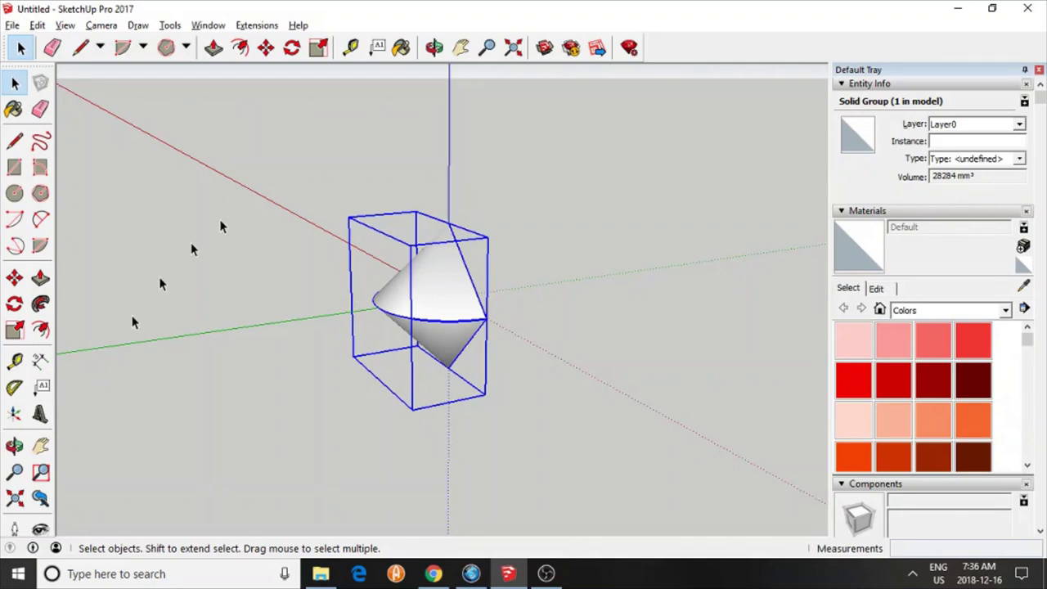
left_click(15, 446)
left_click_drag(570, 264, 477, 248)
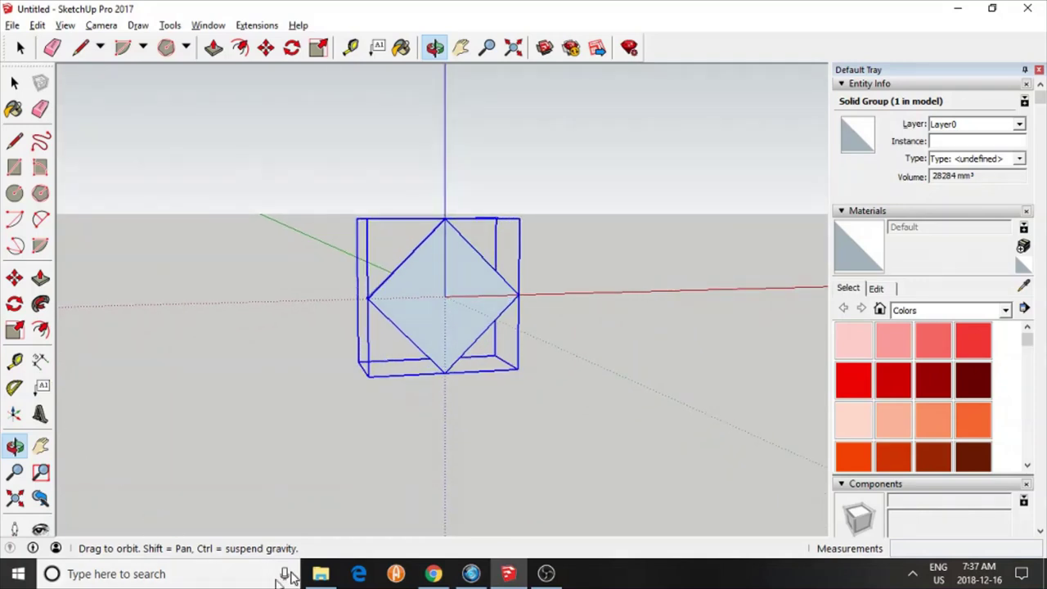
Step: Rotate the half-cone group 90° about the origin, using the right corner as the baseline
left_click(16, 498)
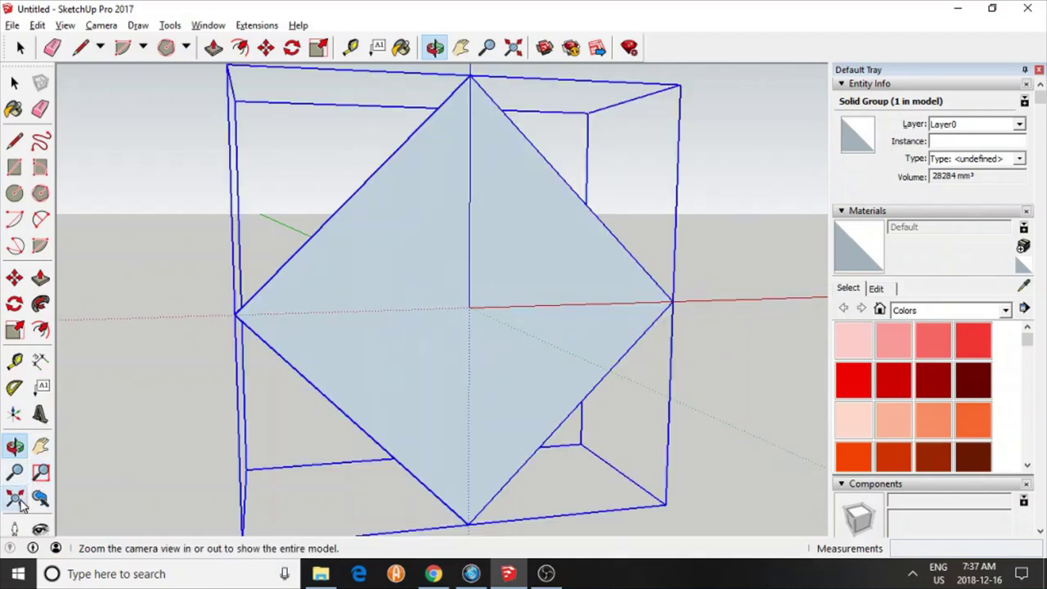
left_click(17, 306)
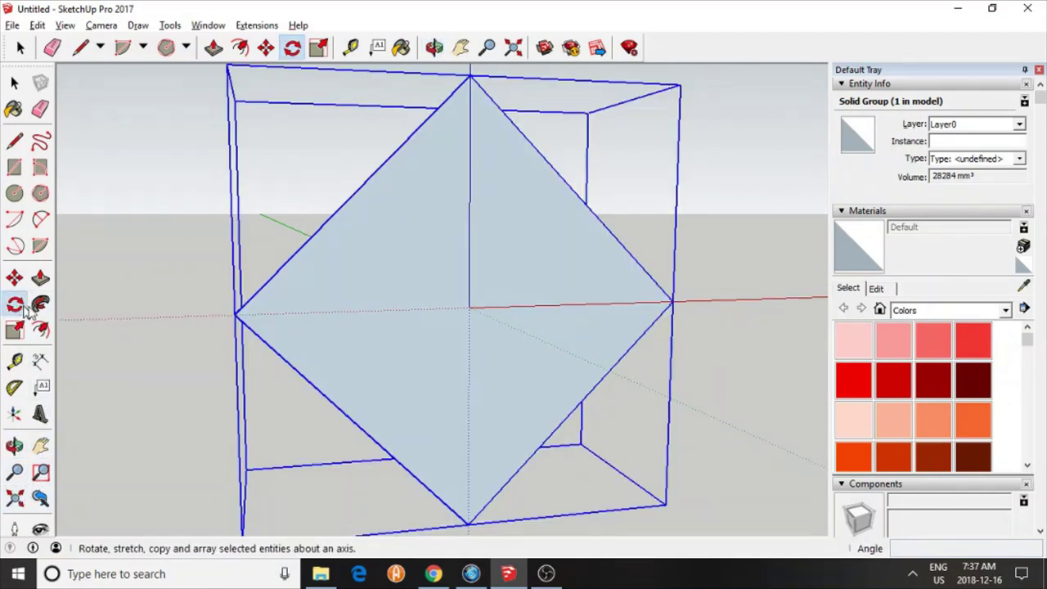
left_click(469, 307)
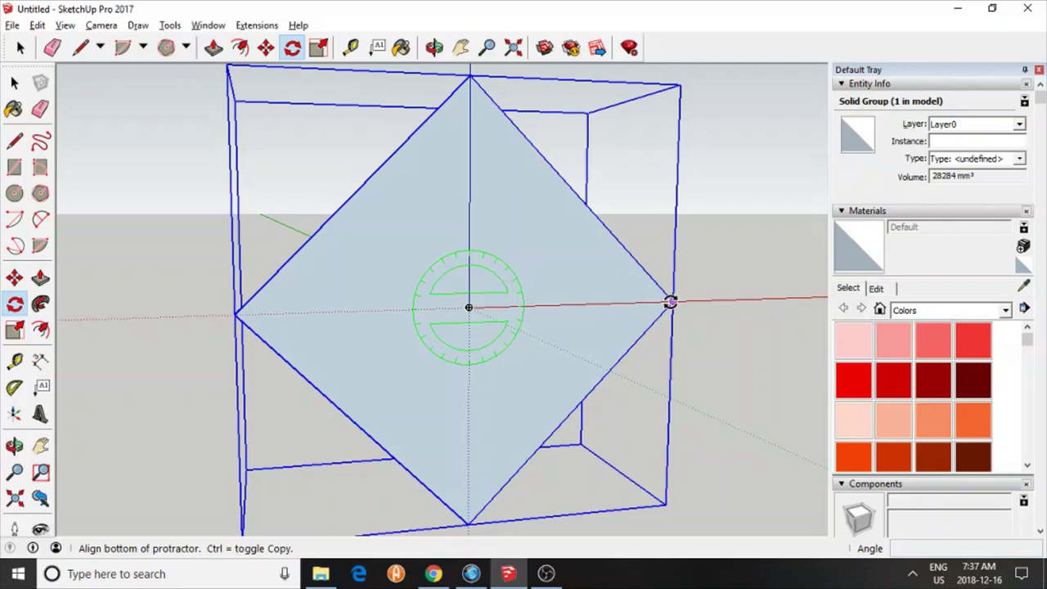
left_click(668, 302)
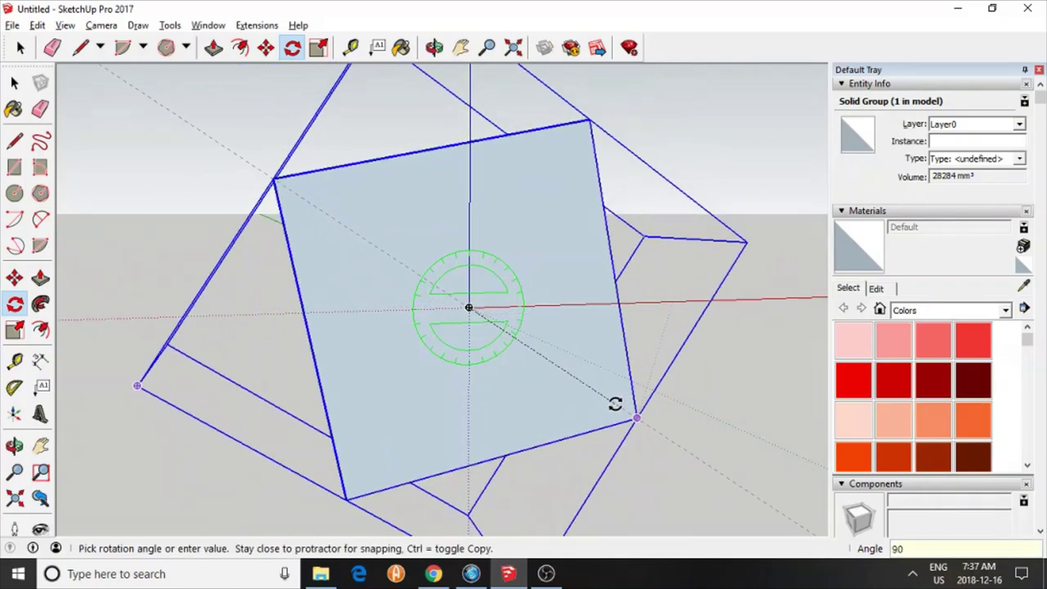
key("Return")
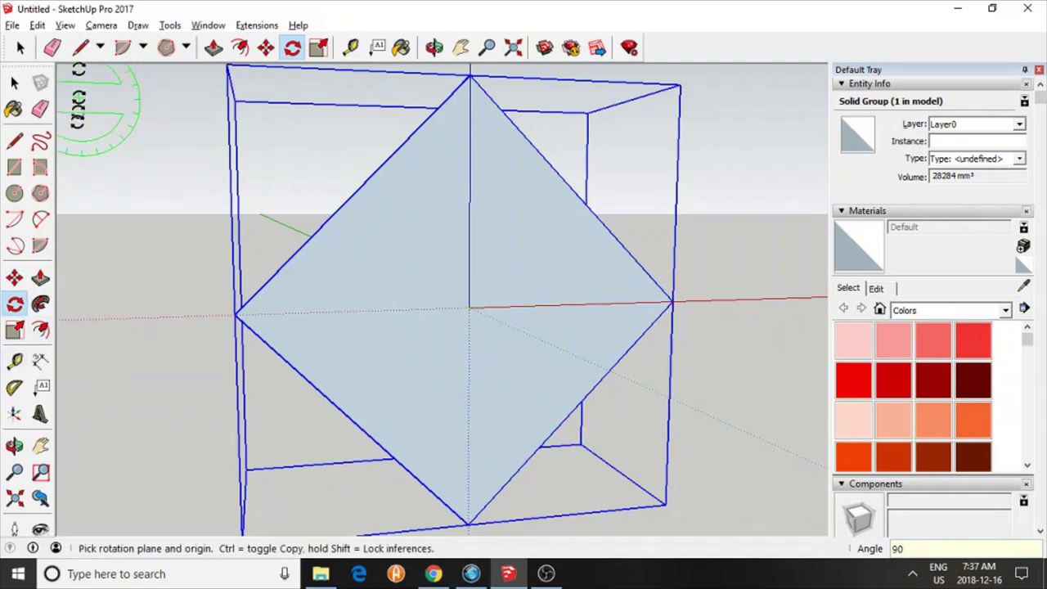
Step: Switch the camera to the Iso standard view and zoom out so the whole model fits
left_click(105, 25)
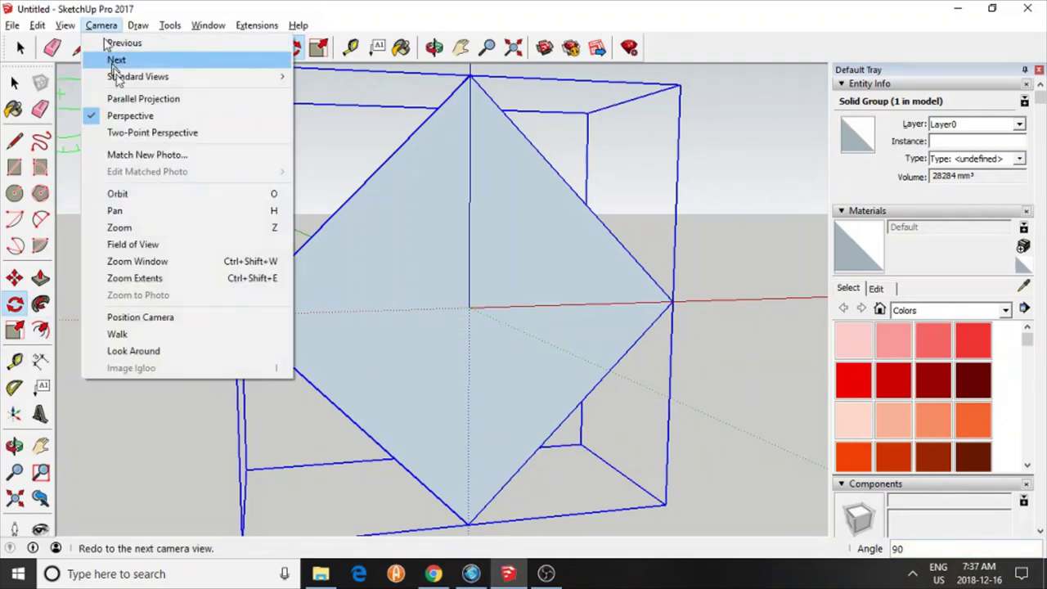
mouse_move(234, 76)
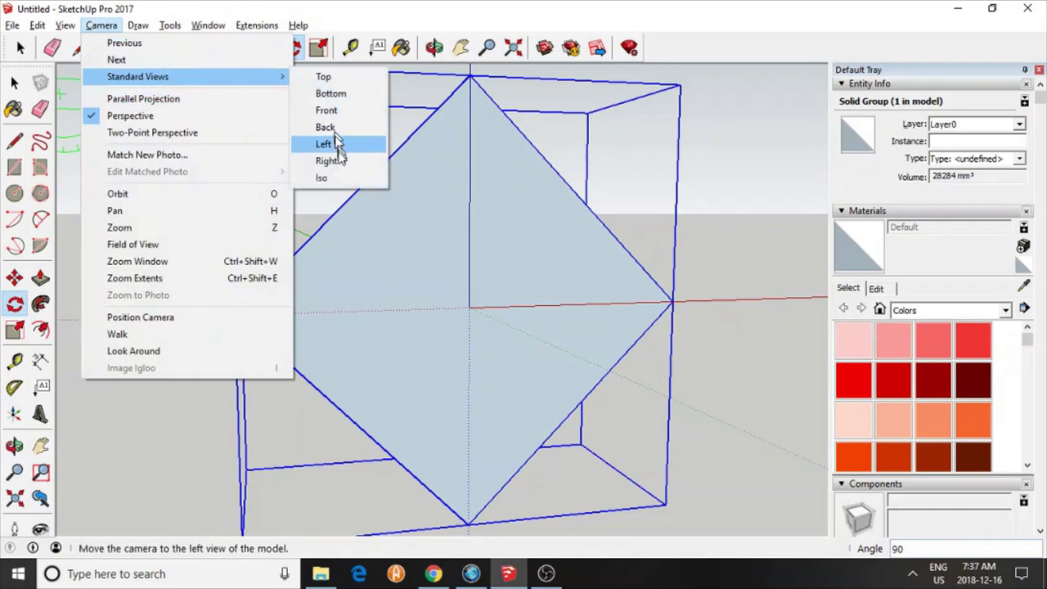
left_click(337, 177)
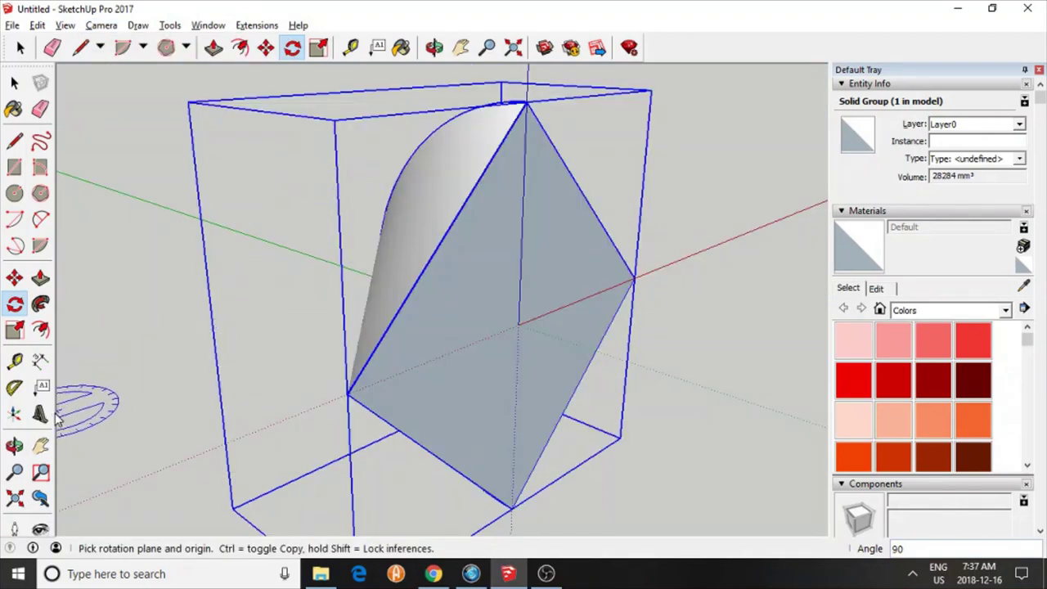
left_click(15, 472)
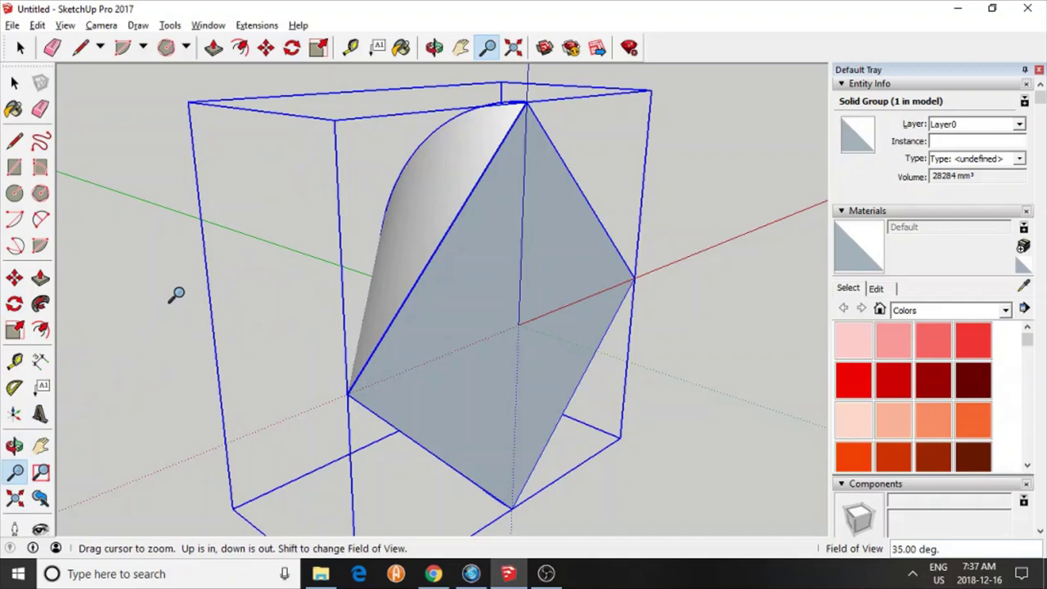
left_click_drag(177, 294, 173, 408)
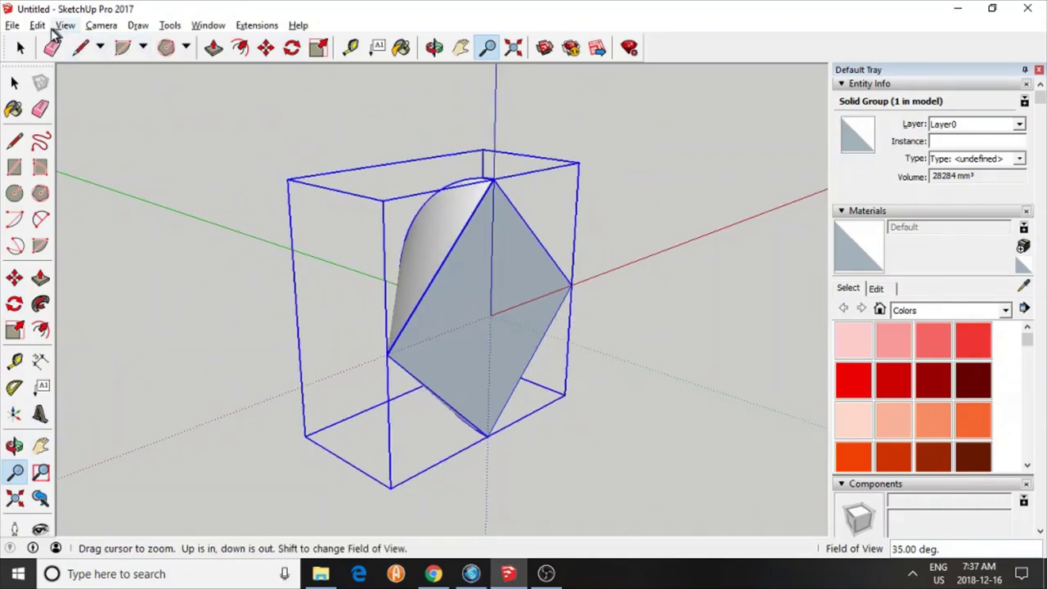
Step: Paste In Place the copied half-solid and orbit to inspect the joined shape
left_click(38, 25)
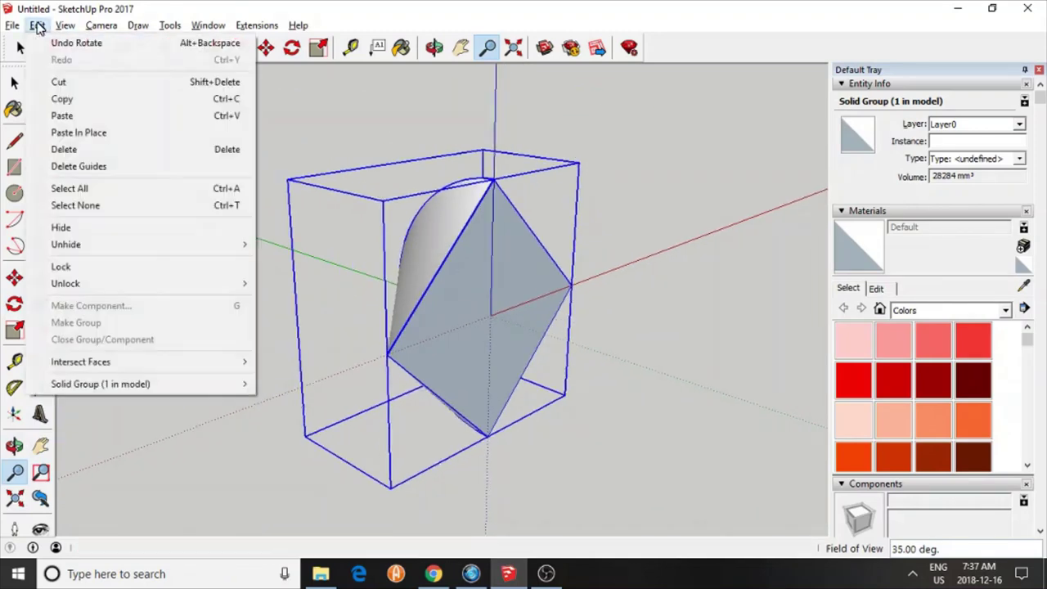
left_click(92, 141)
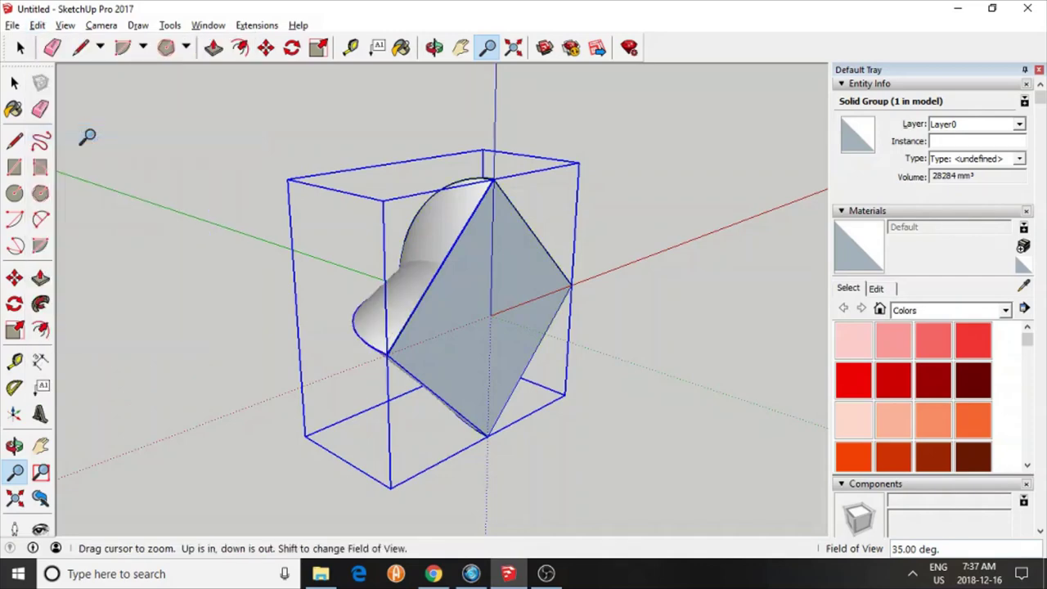
left_click(13, 445)
left_click_drag(185, 366, 430, 414)
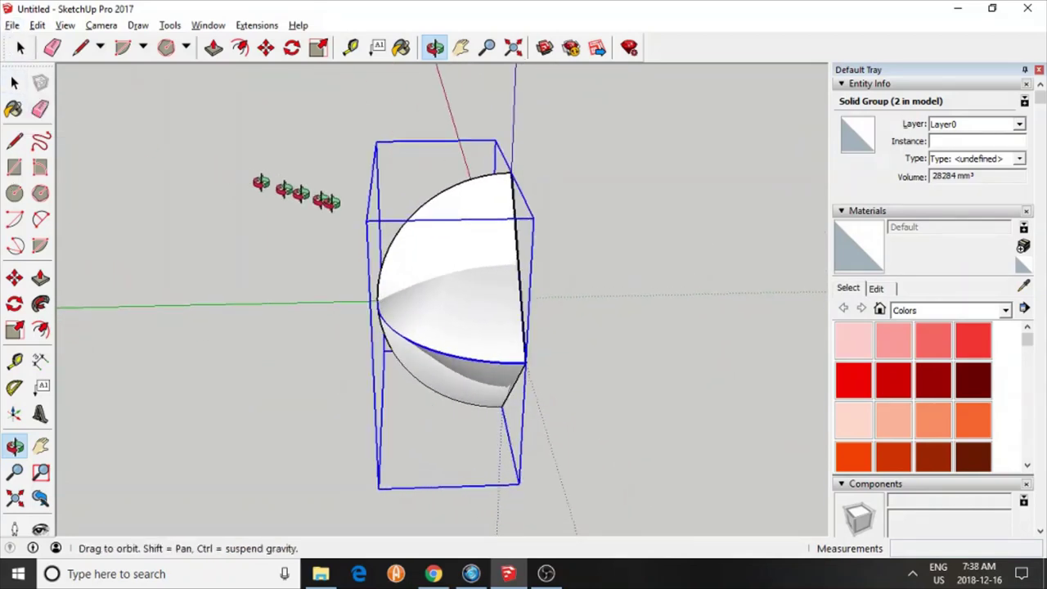
Step: Mirror the selected half-solid group using Flip Along > Group's Green
left_click(16, 85)
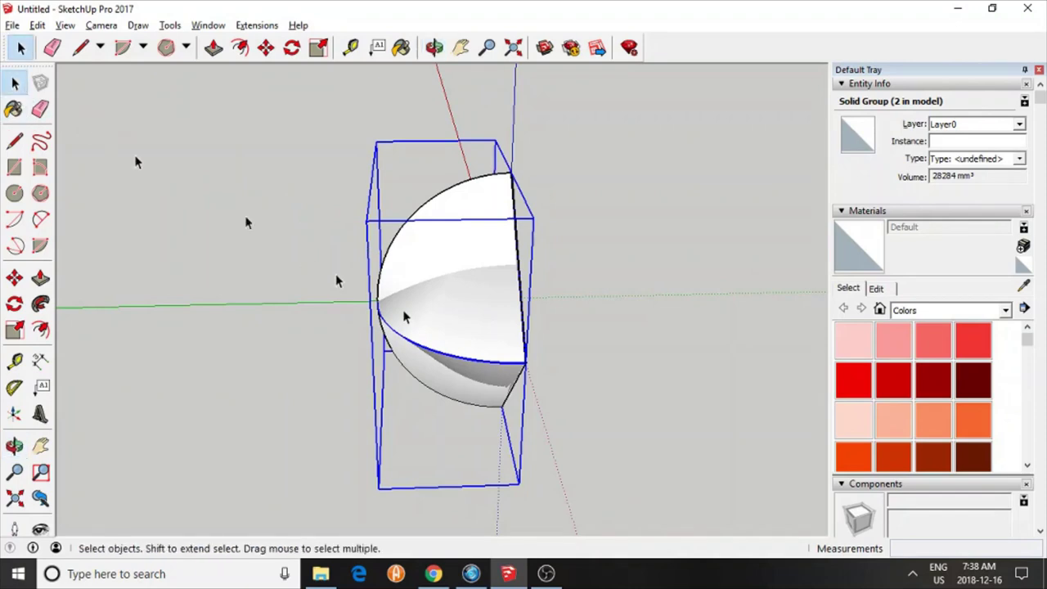
right_click(463, 348)
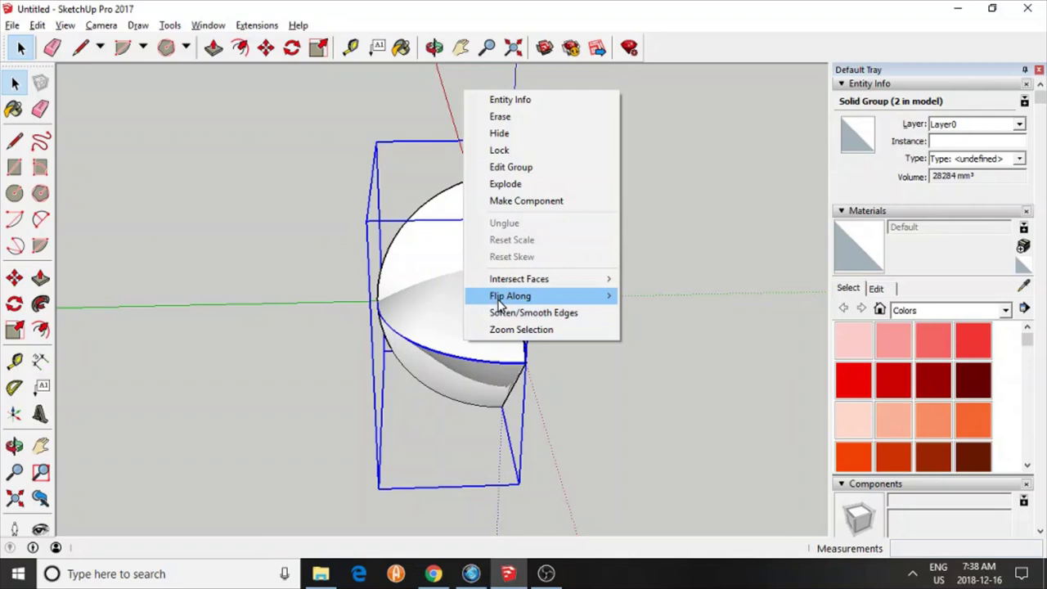
mouse_move(500, 300)
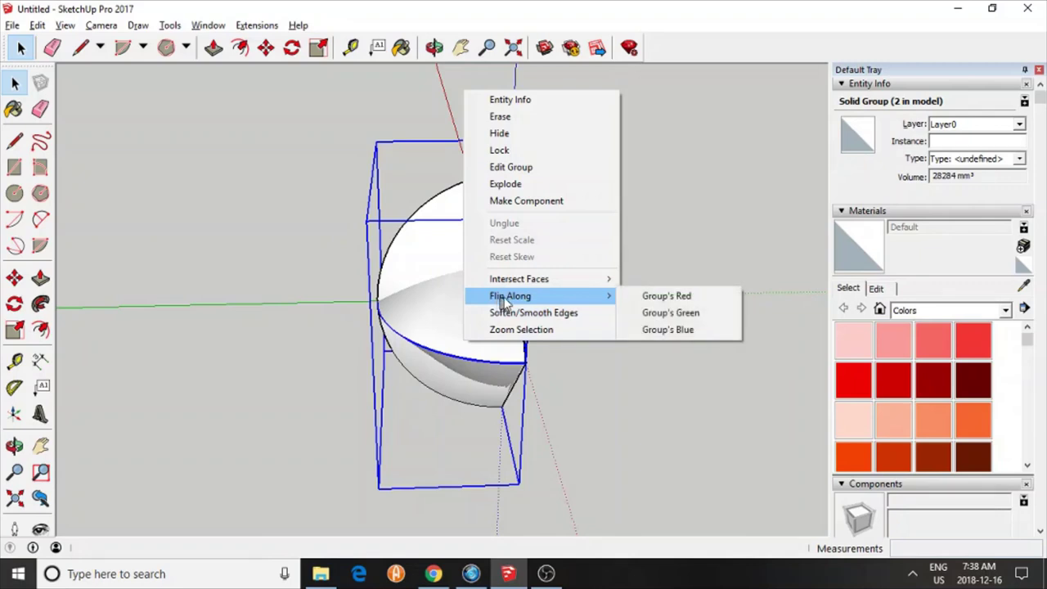
left_click(687, 313)
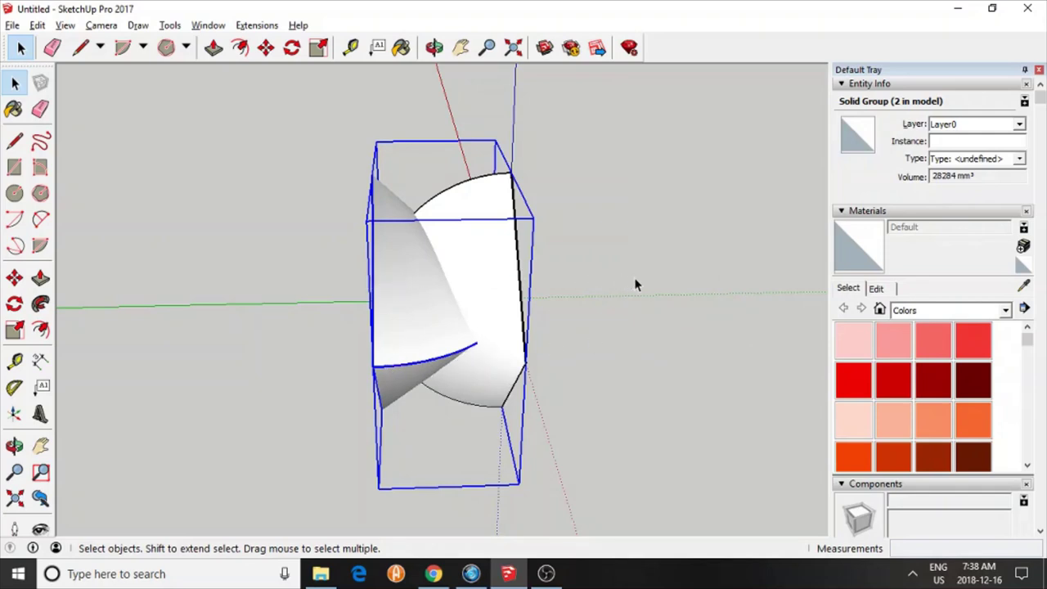
Step: Pick the flipped group by its corner and move it 30 mm along the green axis
left_click(15, 278)
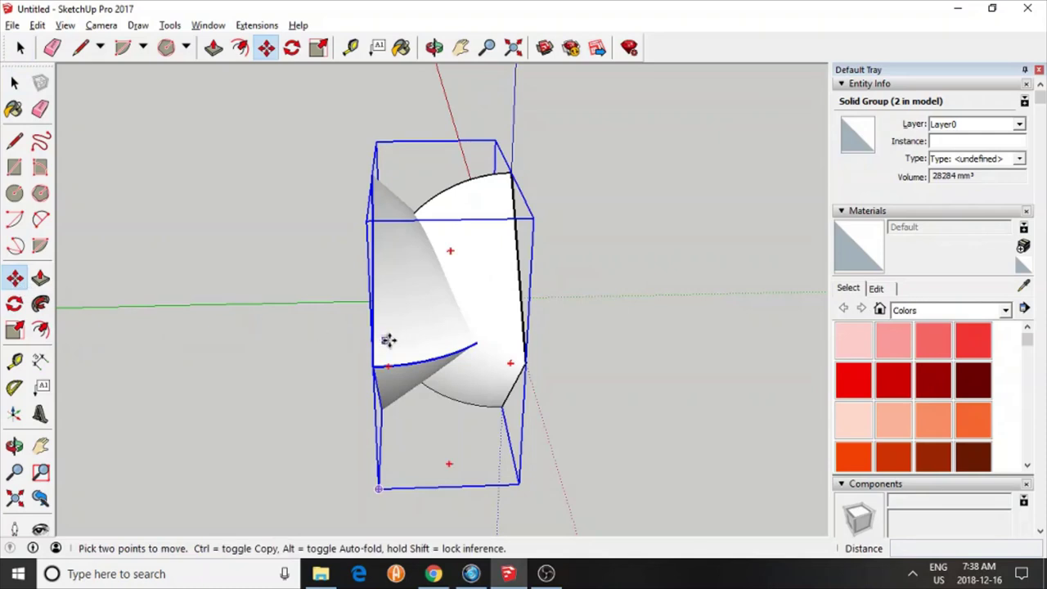
left_click(372, 175)
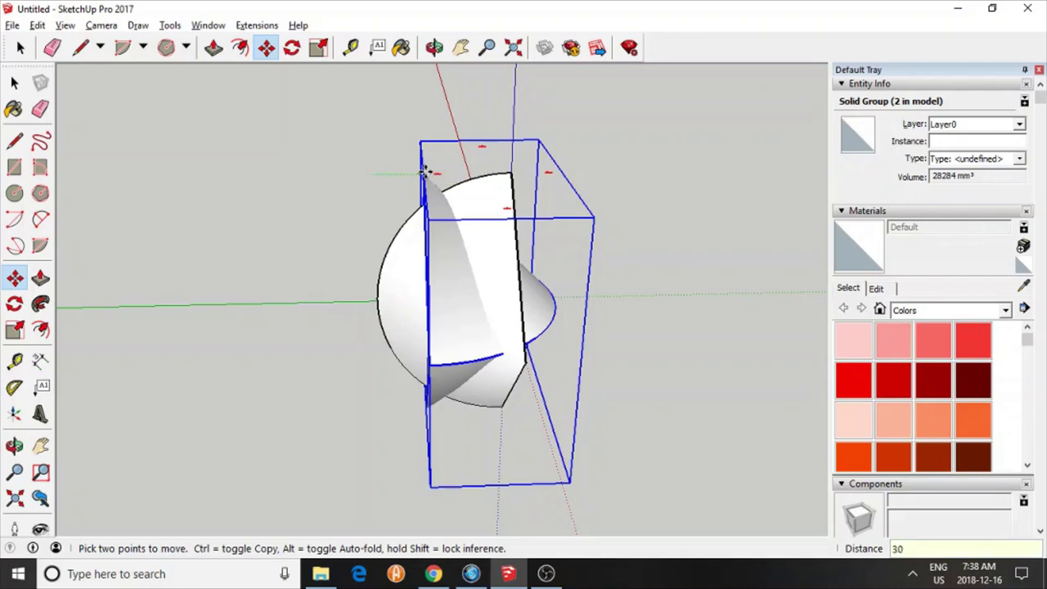
key("ctrl+z")
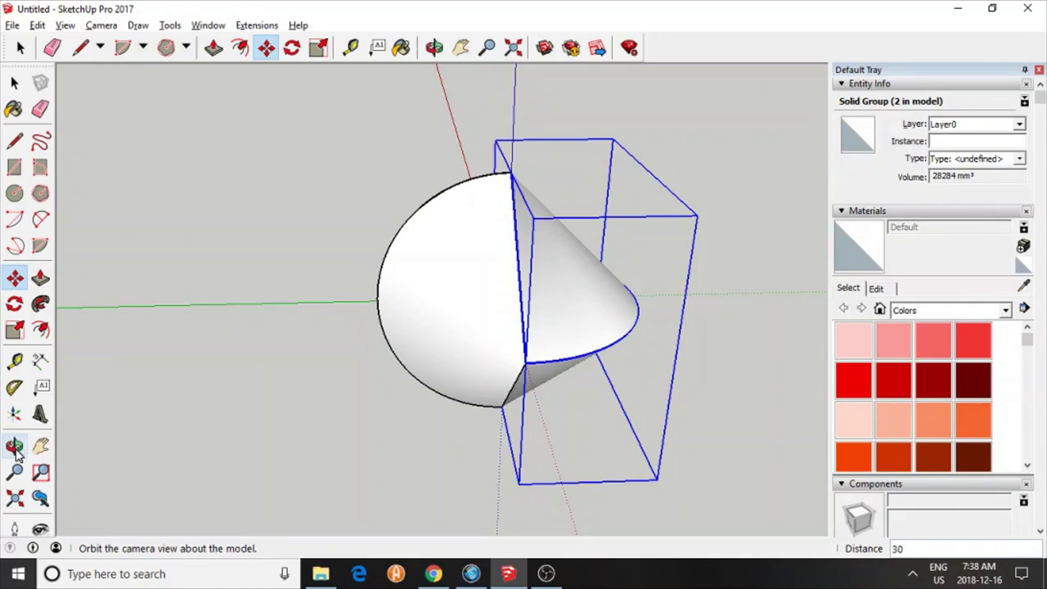
Step: Orbit to a side view and double-click the cone group to enter it
left_click(15, 446)
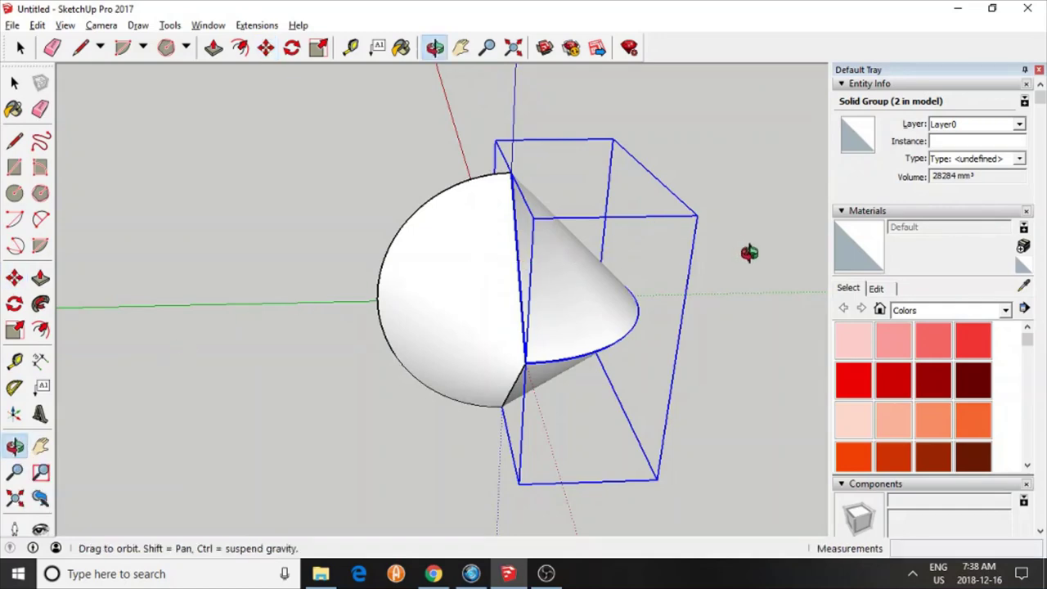
left_click_drag(743, 255, 779, 198)
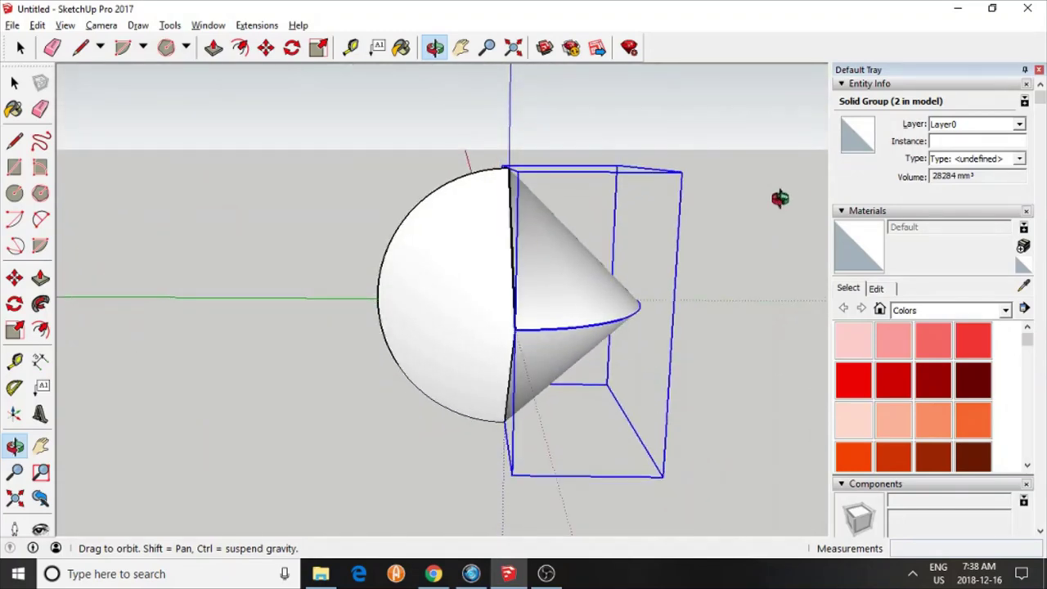
left_click(14, 82)
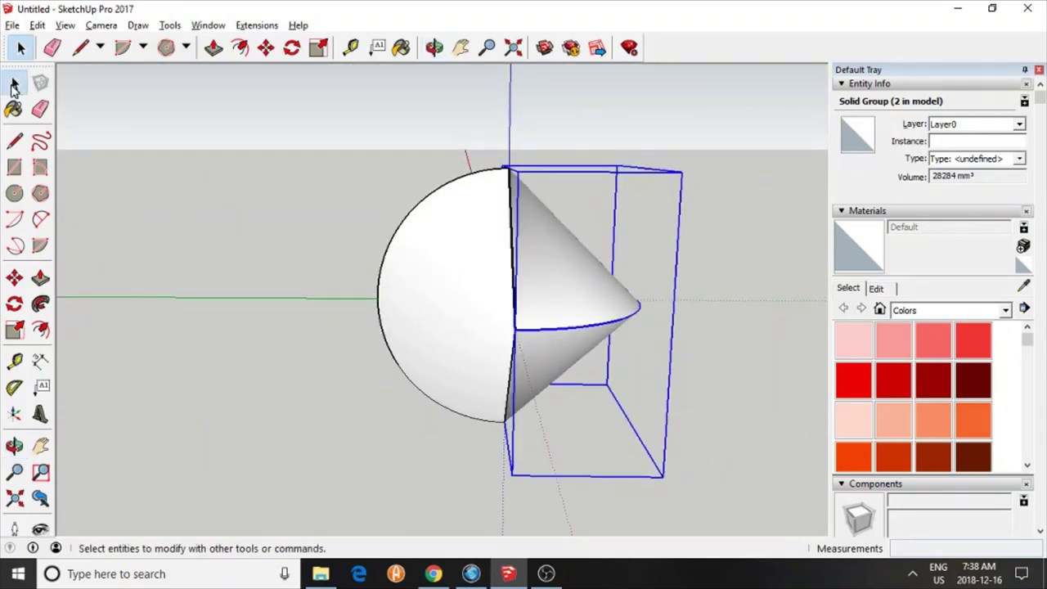
double_click(578, 302)
Step: Select all cone geometry, paint it with Color A05, and exit the cone group
left_click(577, 301)
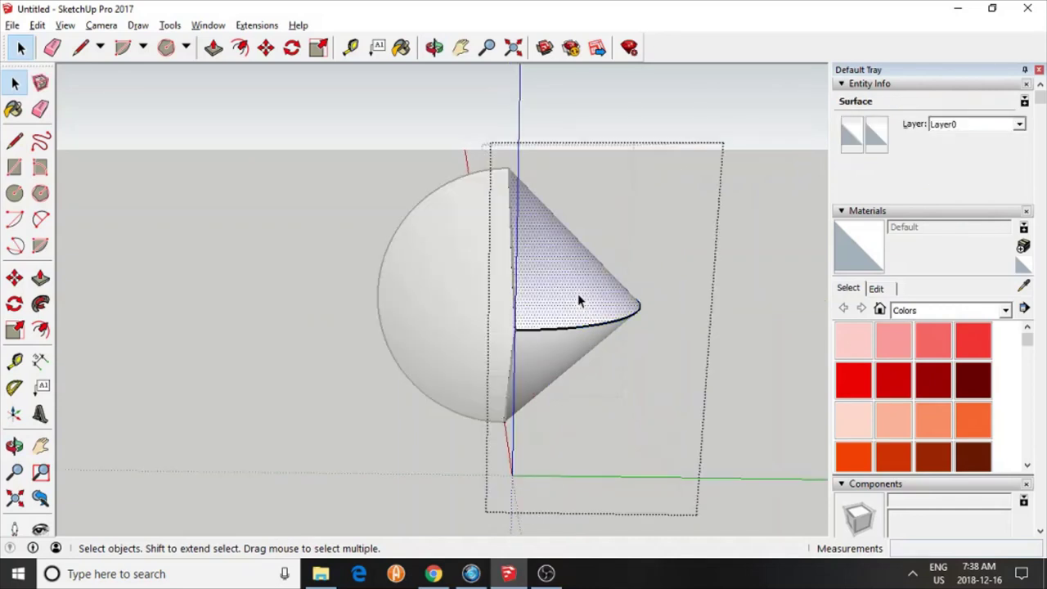
triple_click(578, 300)
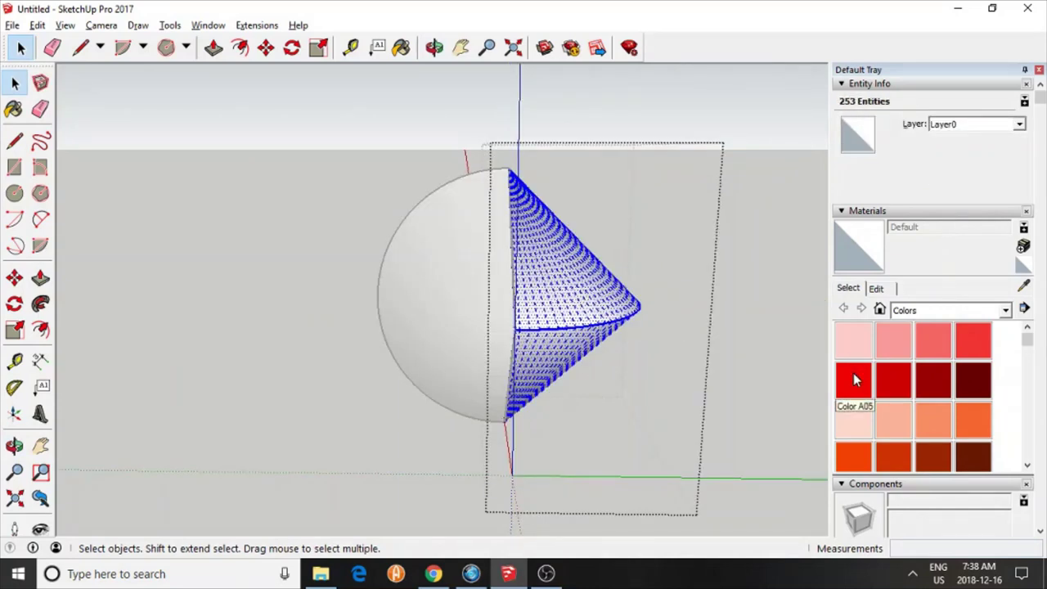
left_click(854, 375)
left_click(561, 292)
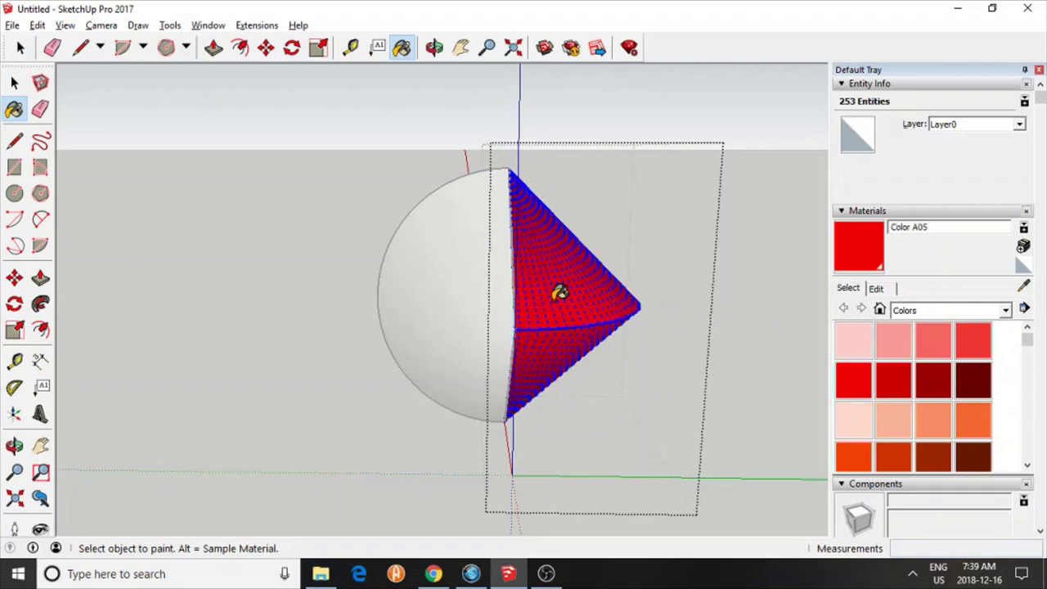
left_click(14, 83)
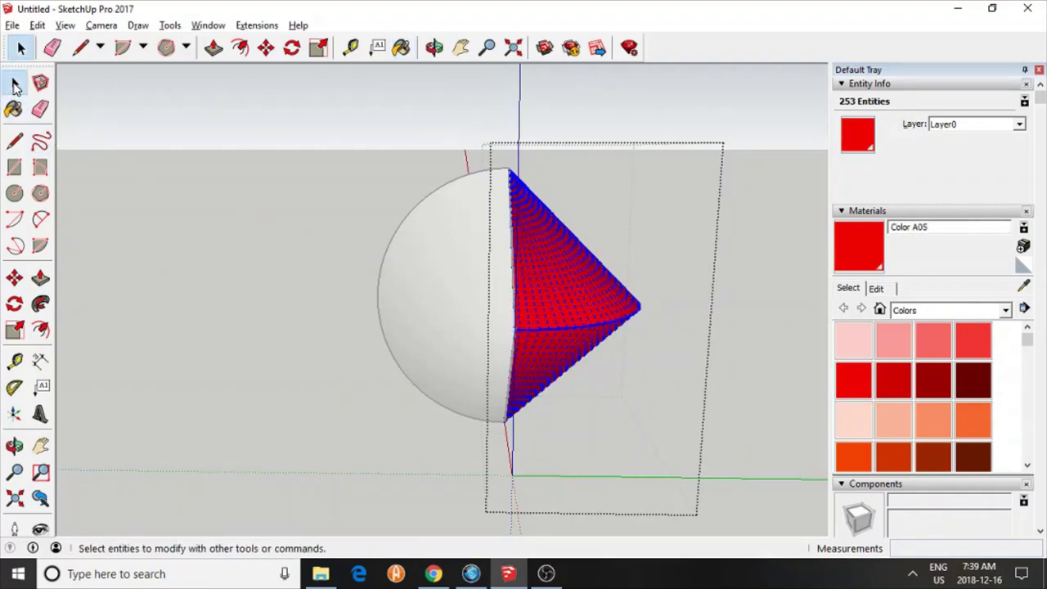
left_click(212, 249)
Step: Paint the hemisphere group's geometry with Color A04, exit the group, and orbit below
triple_click(470, 286)
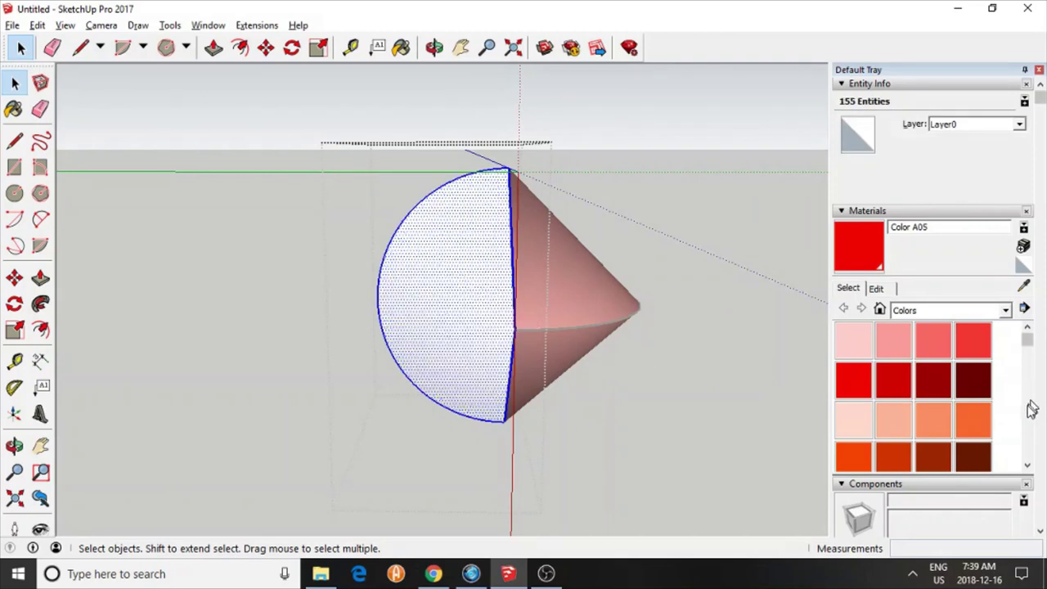
left_click(975, 341)
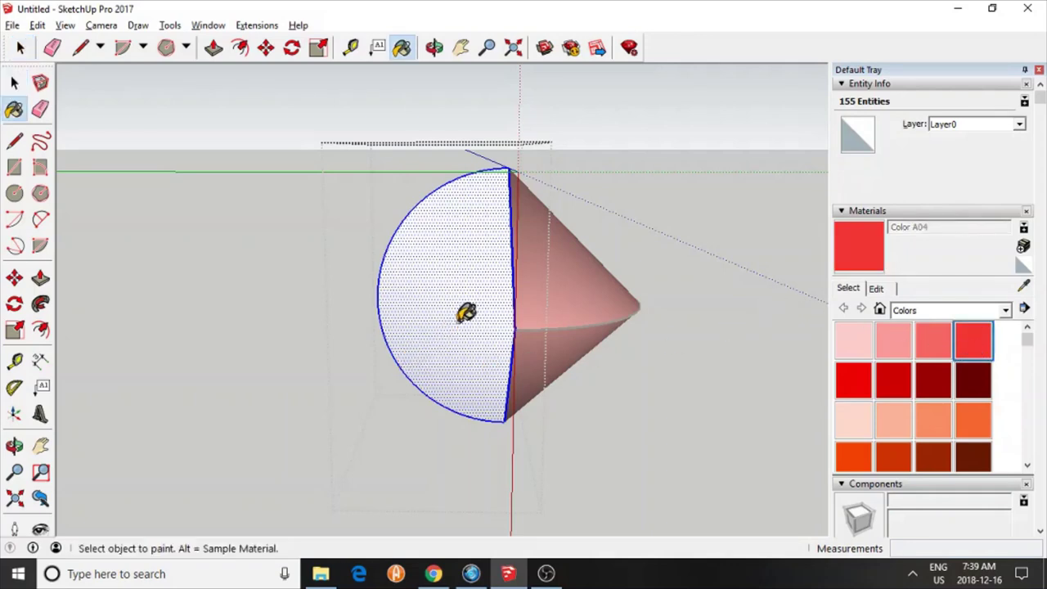
left_click(466, 313)
left_click(14, 82)
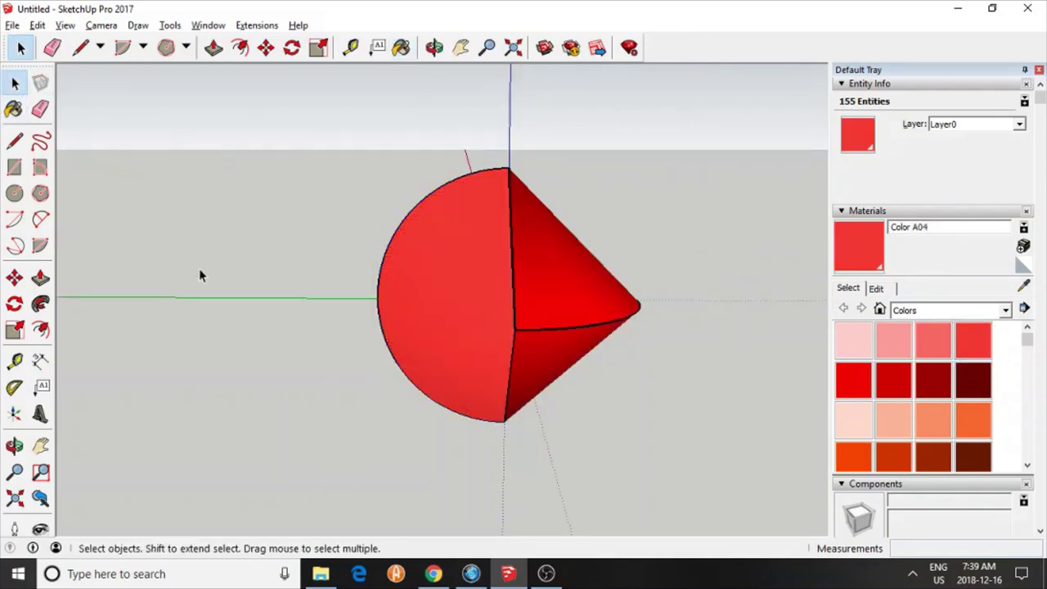
left_click(200, 269)
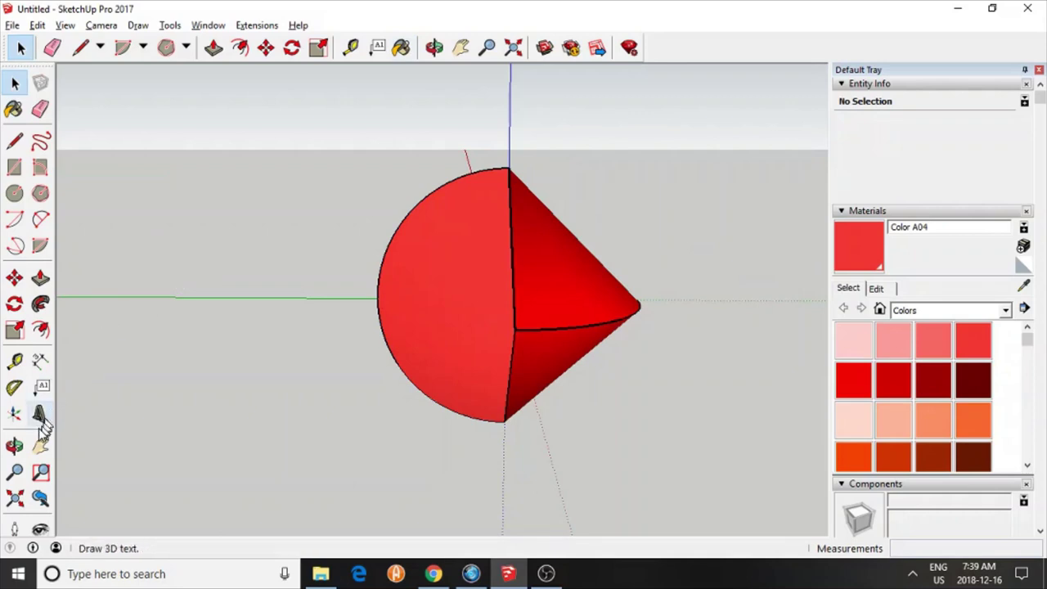
left_click(14, 446)
mouse_move(720, 209)
left_mouse_down()
mouse_move(556, 413)
mouse_move(439, 499)
mouse_move(273, 474)
mouse_move(136, 355)
mouse_move(319, 203)
mouse_move(654, 170)
mouse_move(720, 122)
mouse_move(768, 175)
mouse_move(752, 444)
mouse_move(458, 322)
mouse_move(497, 148)
mouse_move(617, 241)
mouse_move(551, 486)
mouse_move(515, 264)
mouse_move(558, 115)
mouse_move(649, 163)
mouse_move(535, 292)
mouse_move(622, 168)
mouse_move(548, 343)
mouse_move(351, 362)
mouse_move(310, 257)
mouse_move(145, 82)
mouse_move(151, 72)
mouse_move(327, 287)
mouse_move(246, 346)
mouse_move(369, 315)
mouse_move(269, 336)
mouse_move(602, 313)
mouse_move(542, 551)
mouse_move(372, 263)
mouse_move(234, 238)
mouse_move(413, 246)
mouse_move(119, 238)
mouse_move(145, 233)
left_mouse_up()
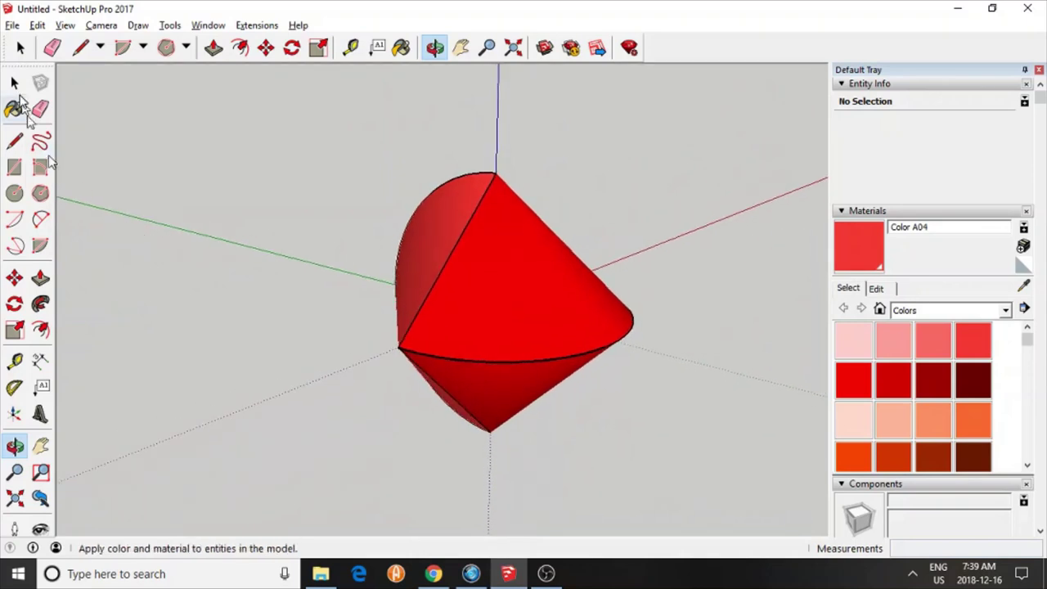
left_click(14, 82)
Step: Select the cone group, orbit to a side view, and delete the cone half
left_click(513, 296)
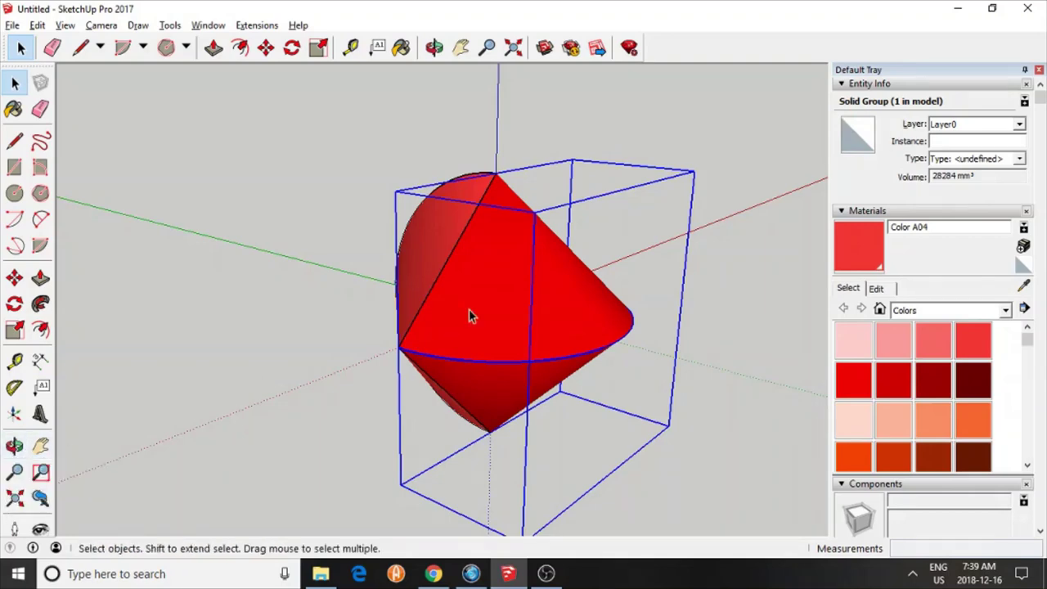
left_click(15, 446)
left_click_drag(275, 355, 455, 289)
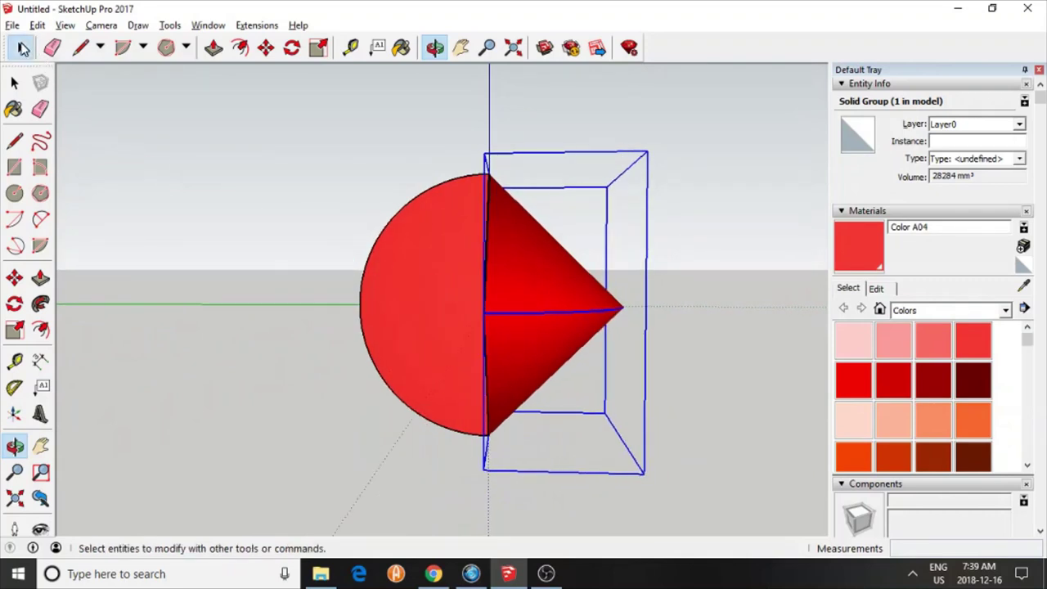
left_click(21, 47)
key("Delete")
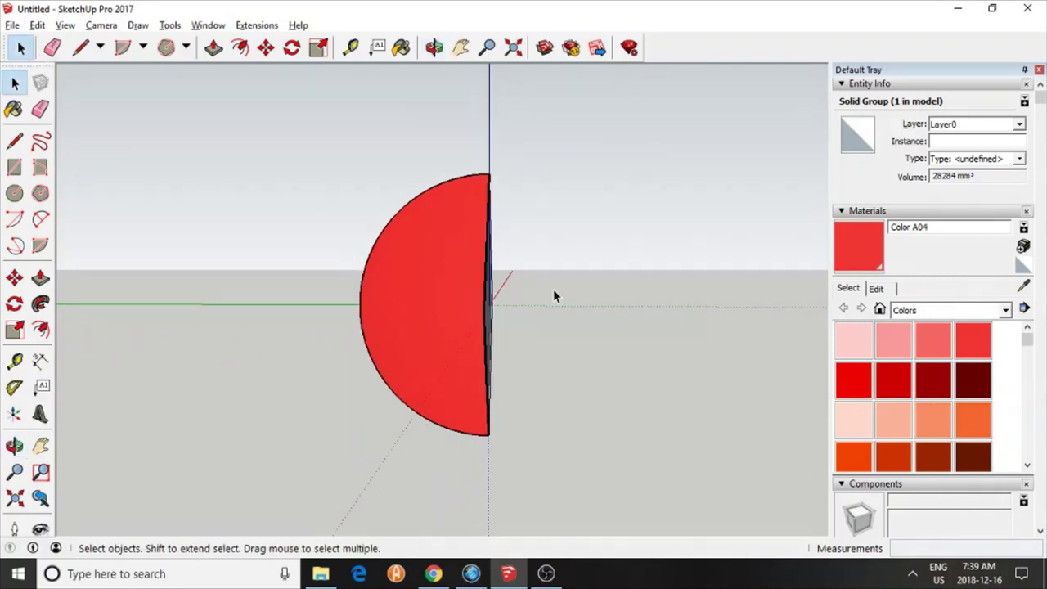
Step: Orbit to face the flat side, enter the half-solid group, and select its diamond face
left_click(14, 446)
left_click_drag(376, 322, 117, 406)
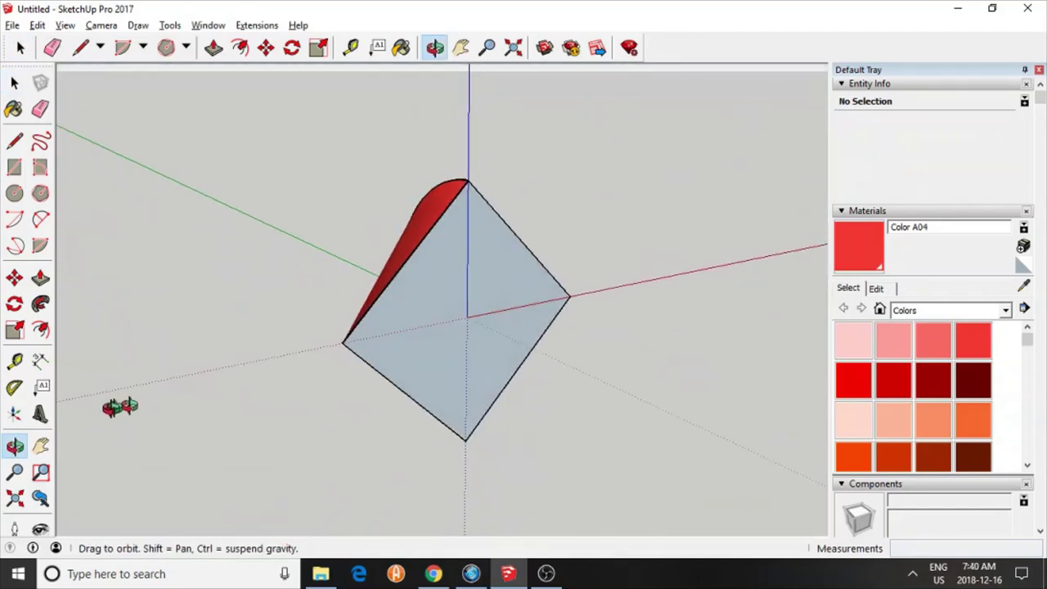
left_click_drag(504, 154, 138, 128)
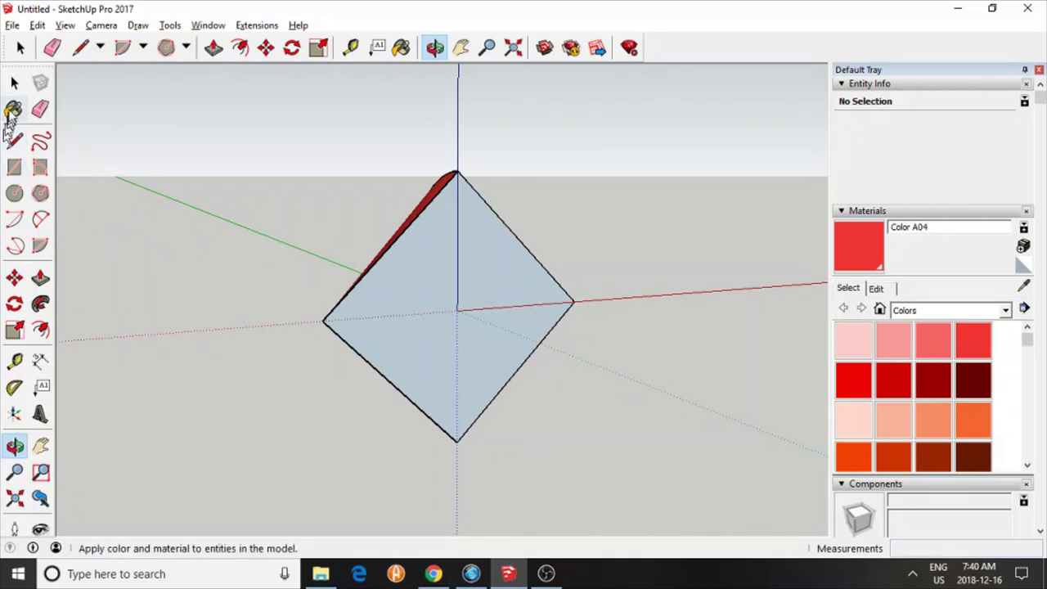
left_click(15, 83)
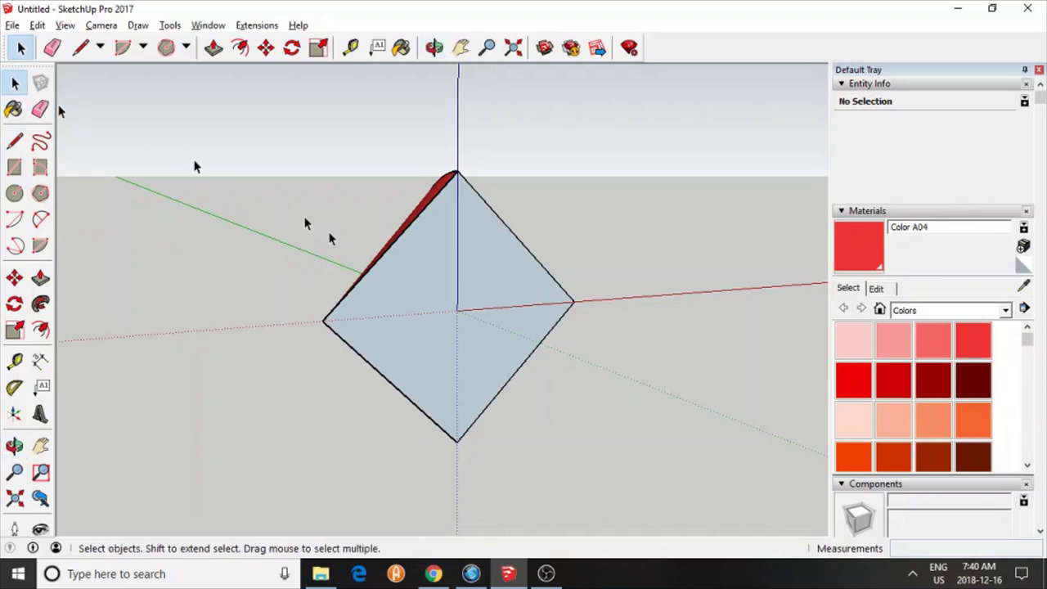
double_click(461, 309)
double_click(458, 313)
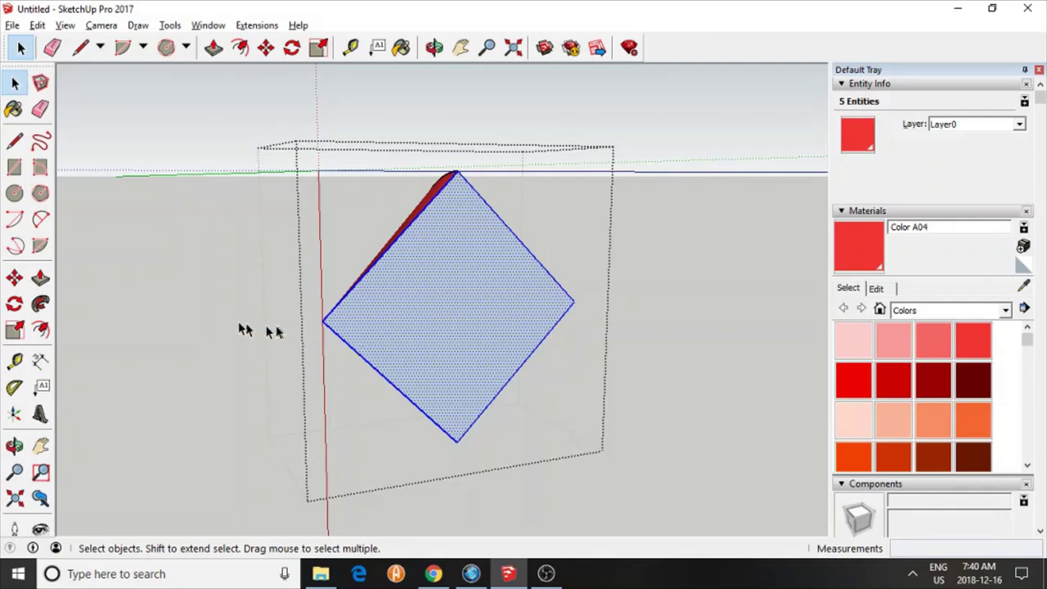
Step: Draw a 60 mm guide line from the diamond face's left corner to its right corner
left_click(14, 143)
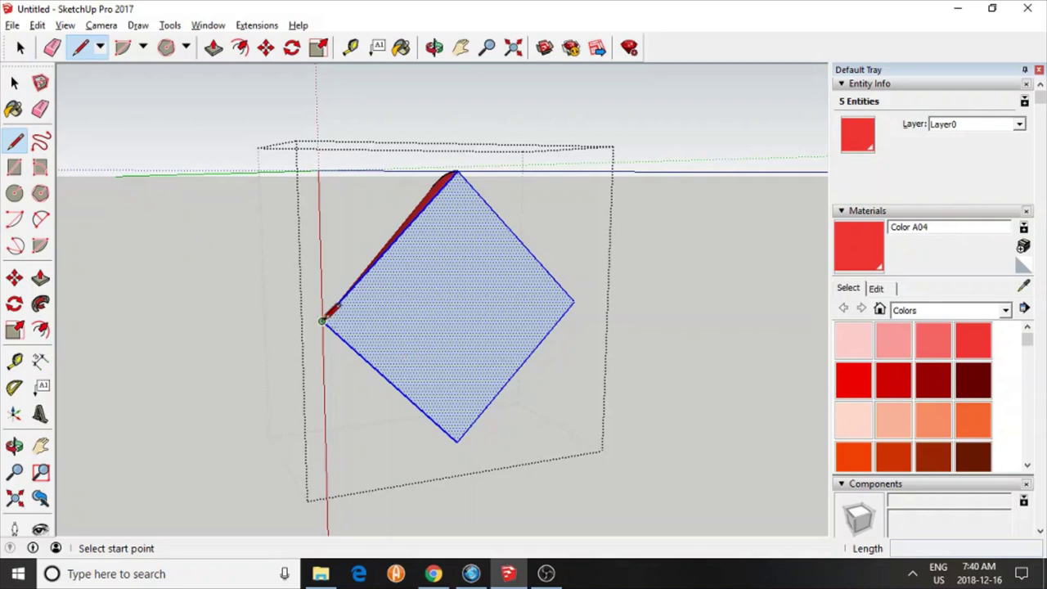
left_click(322, 321)
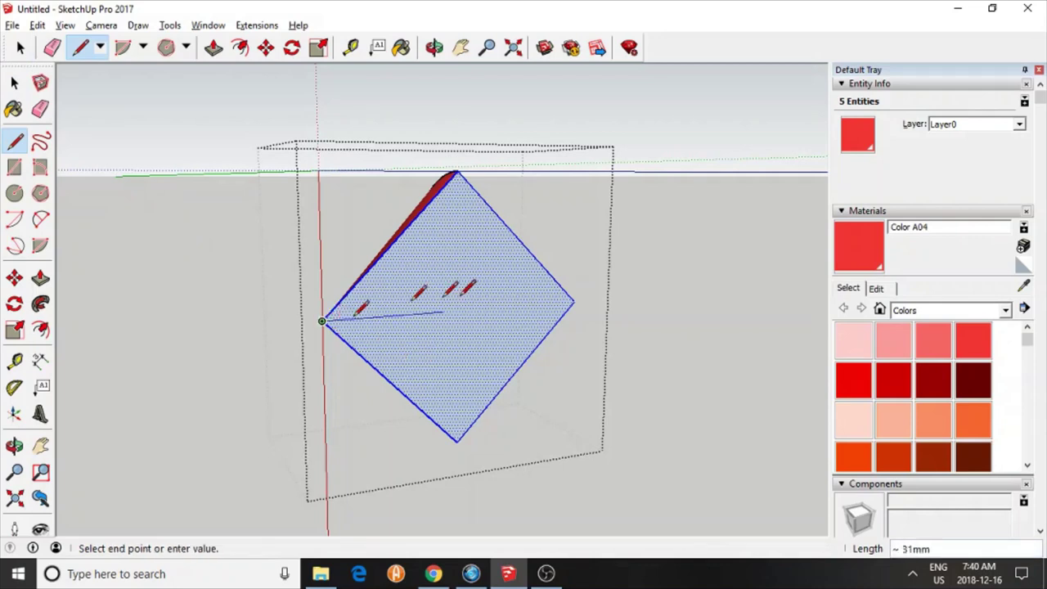
left_click(573, 302)
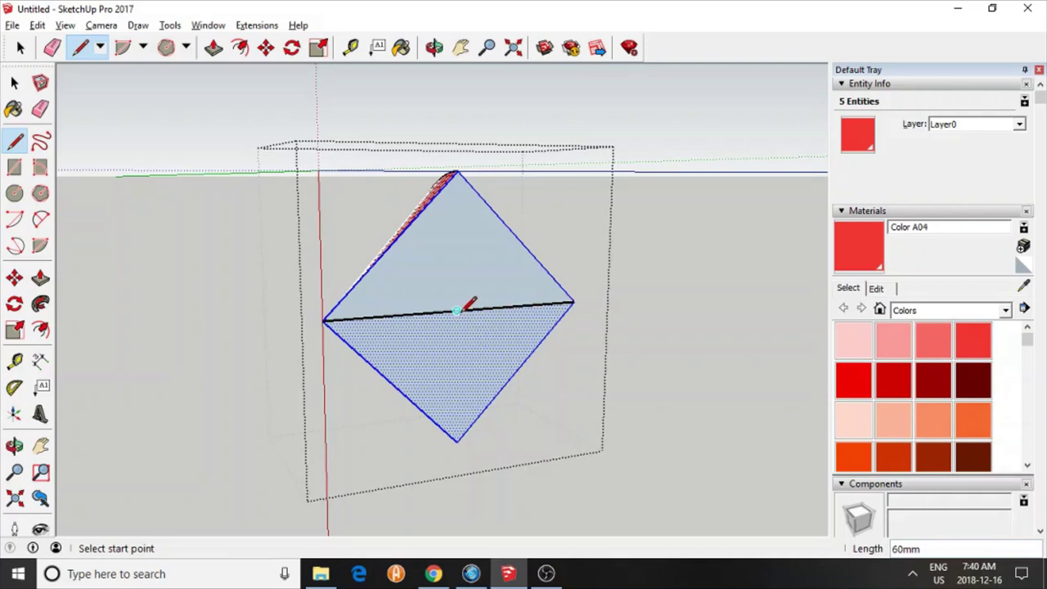
Step: Draw a 5 mm-radius circle centred on the line's midpoint, dismissing the segment warning
left_click(15, 193)
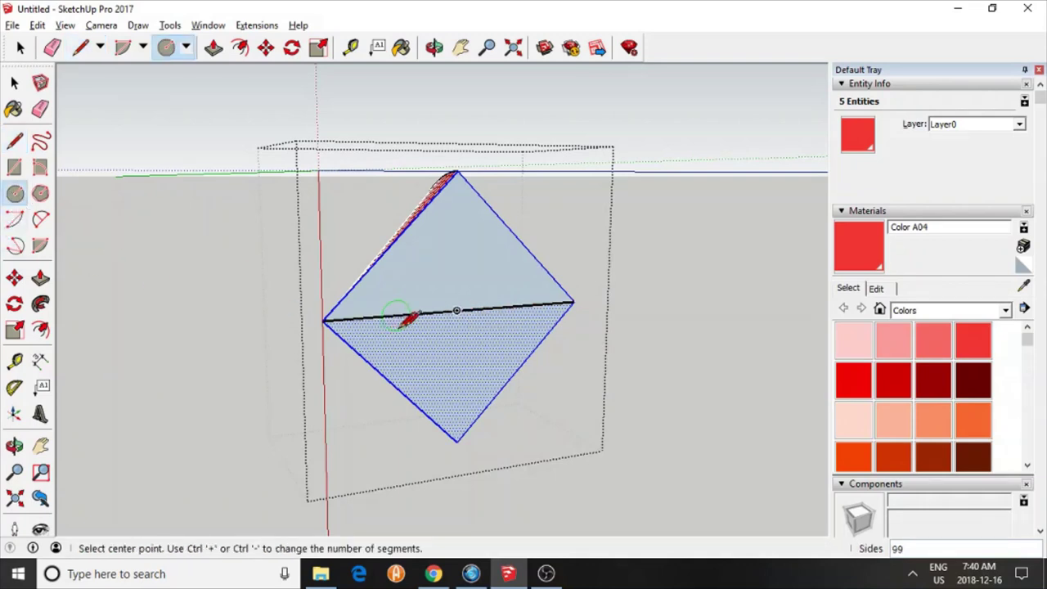
left_click(456, 309)
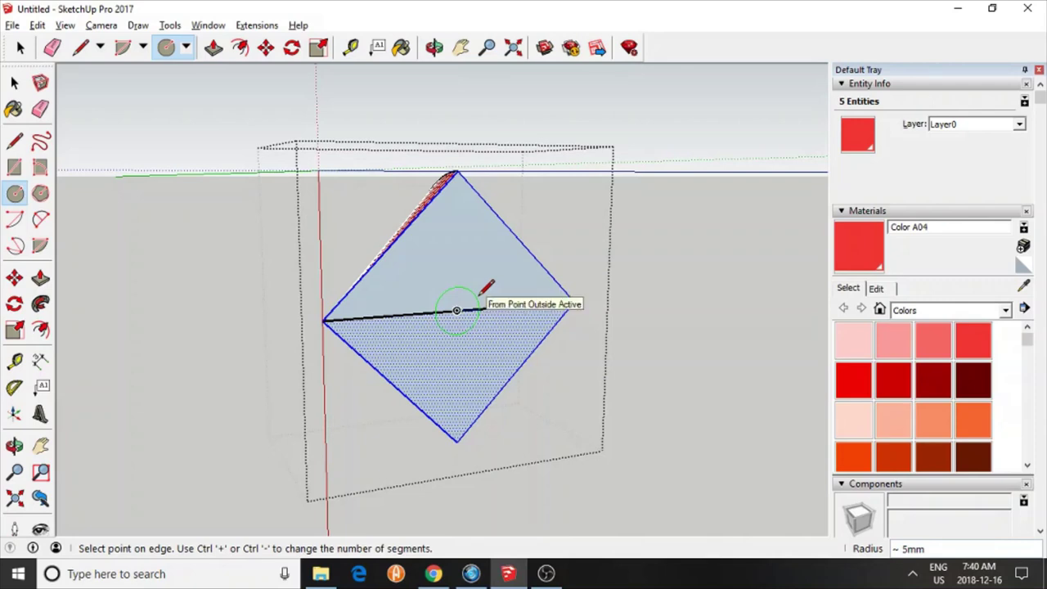
left_click(482, 294)
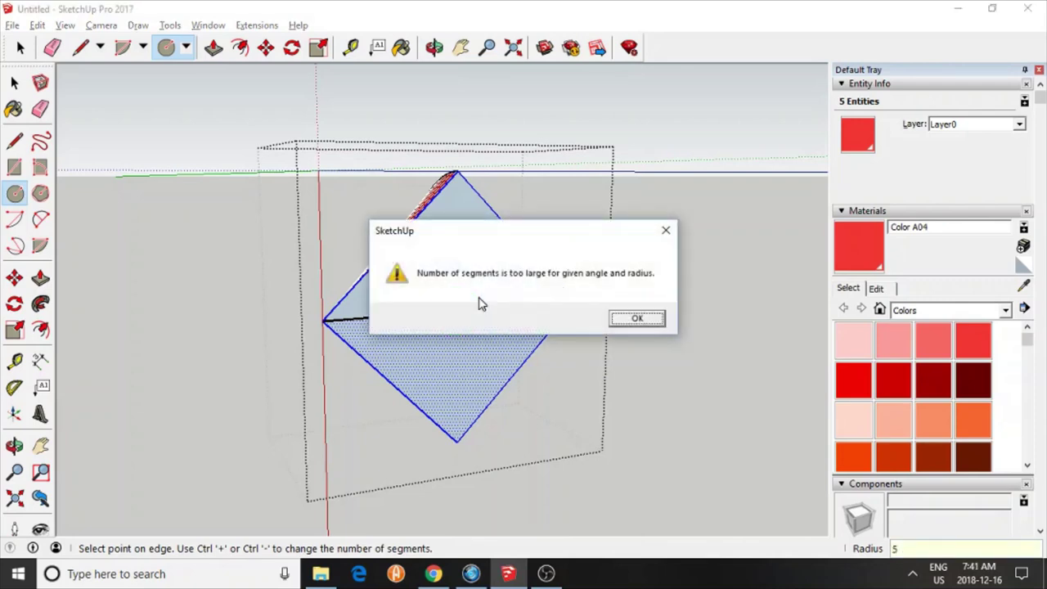
left_click(637, 319)
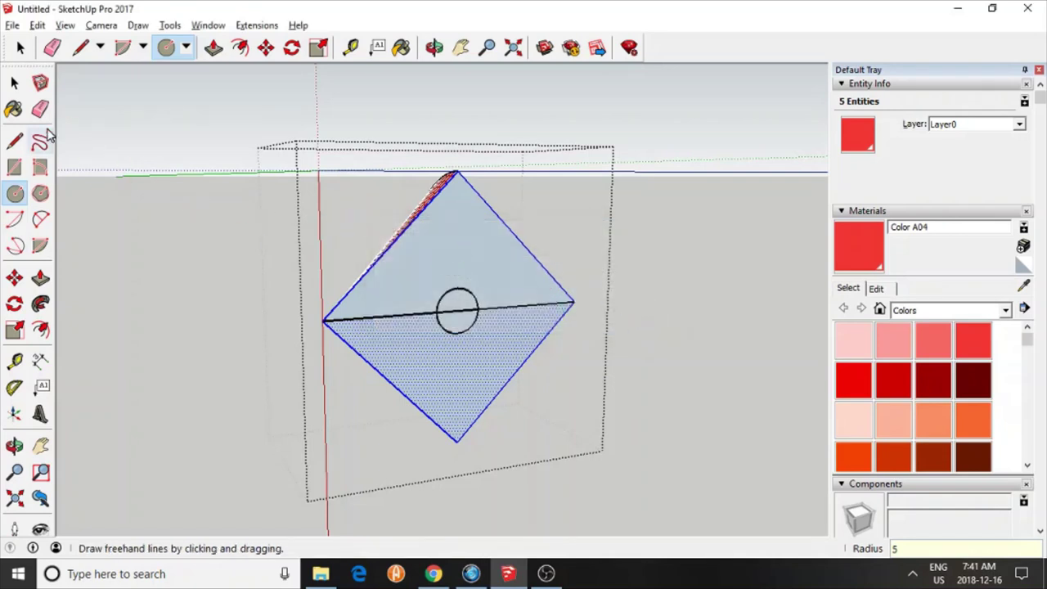
Step: Erase the diagonal guide line across the diamond face
left_click(15, 81)
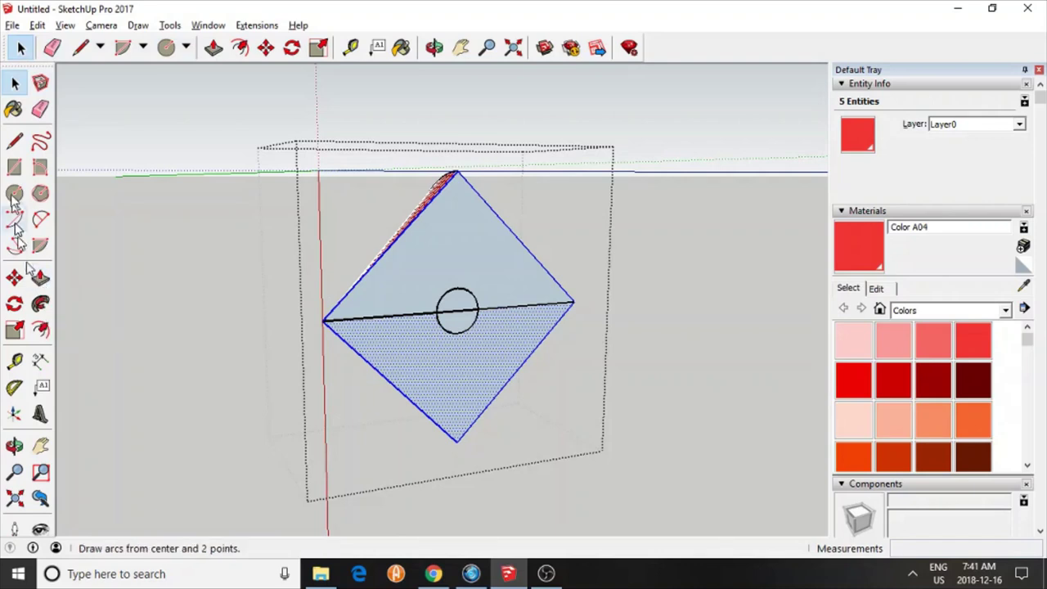
left_click(40, 109)
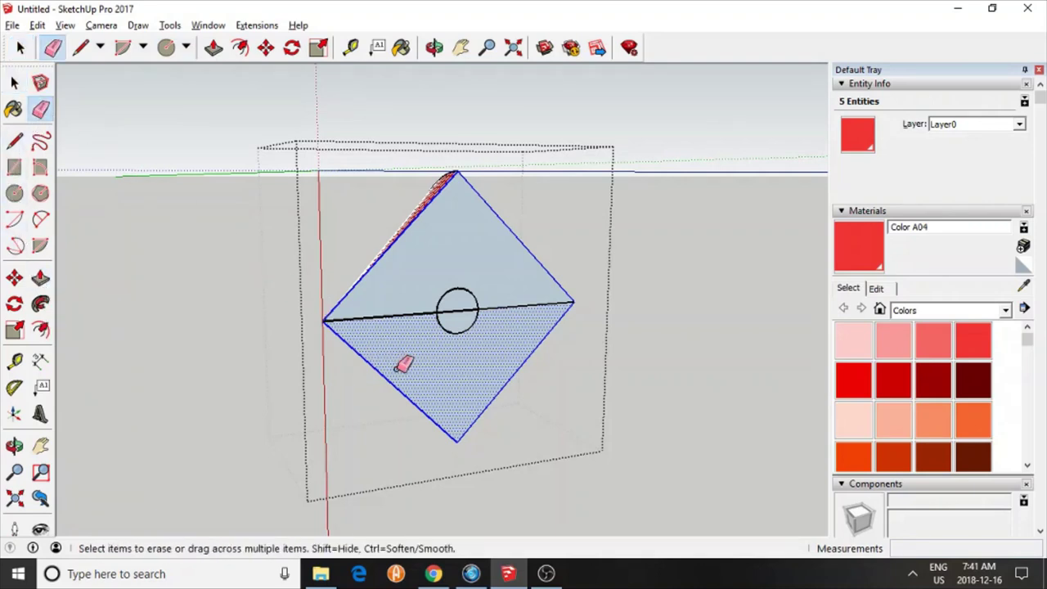
left_click(410, 306)
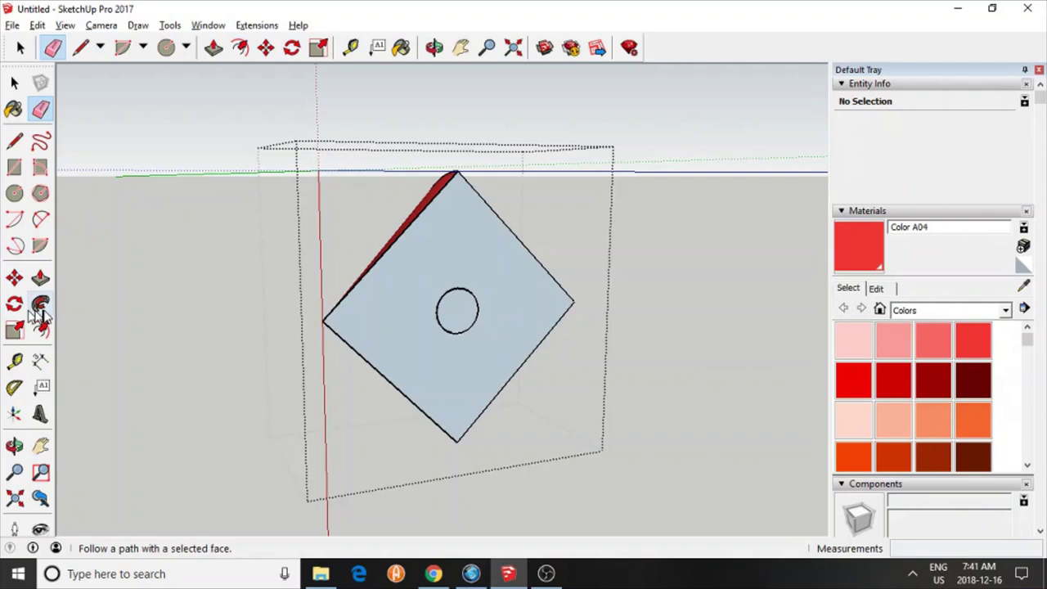
Step: Push the circle face 10 mm into the diamond face to form the shaft hole
left_click(40, 278)
left_click(442, 313)
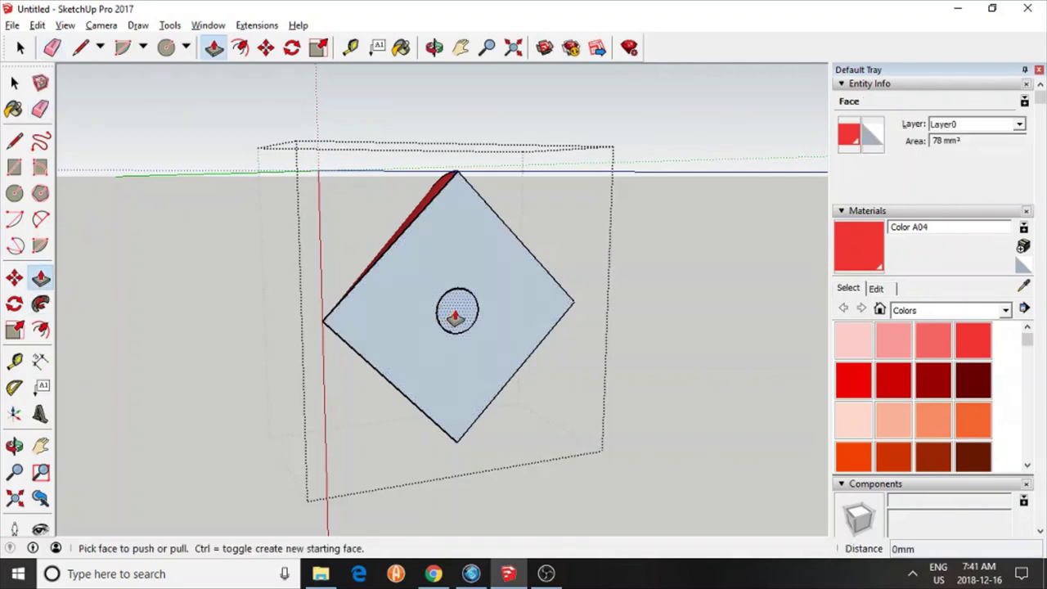
left_click(439, 313)
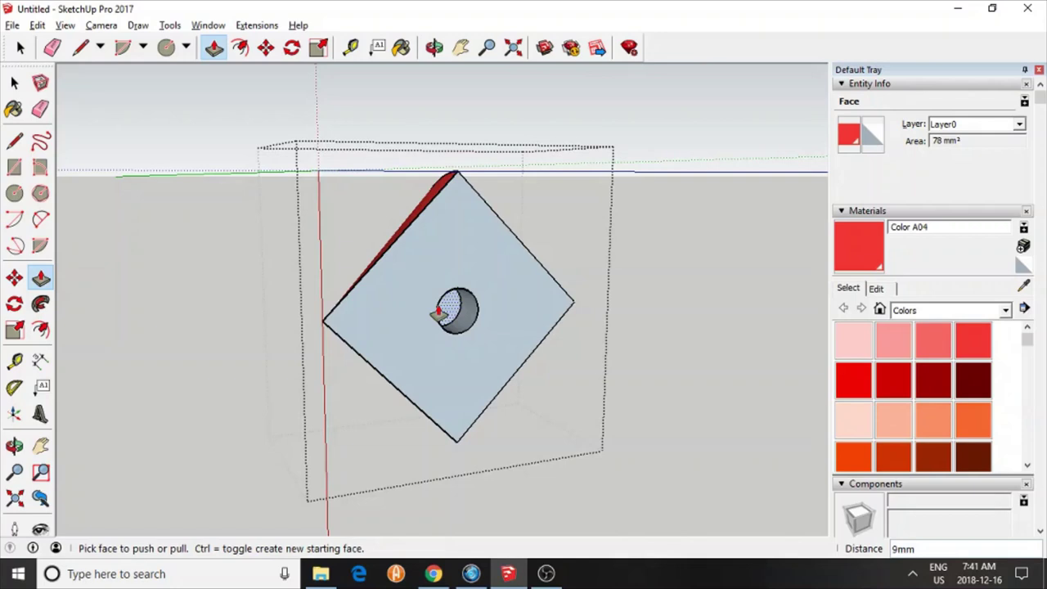
key("Return")
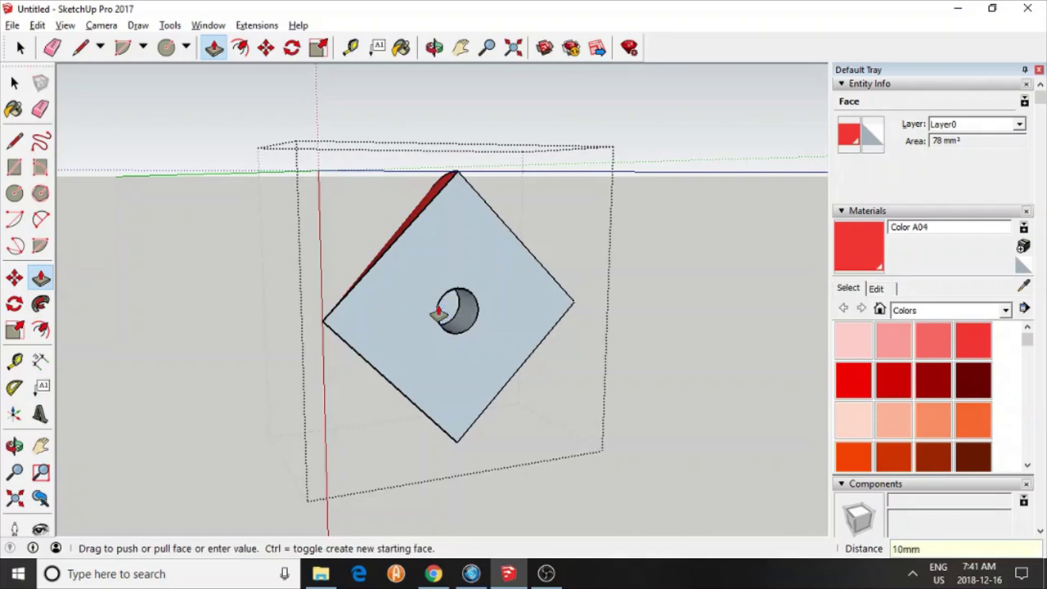
left_click(13, 83)
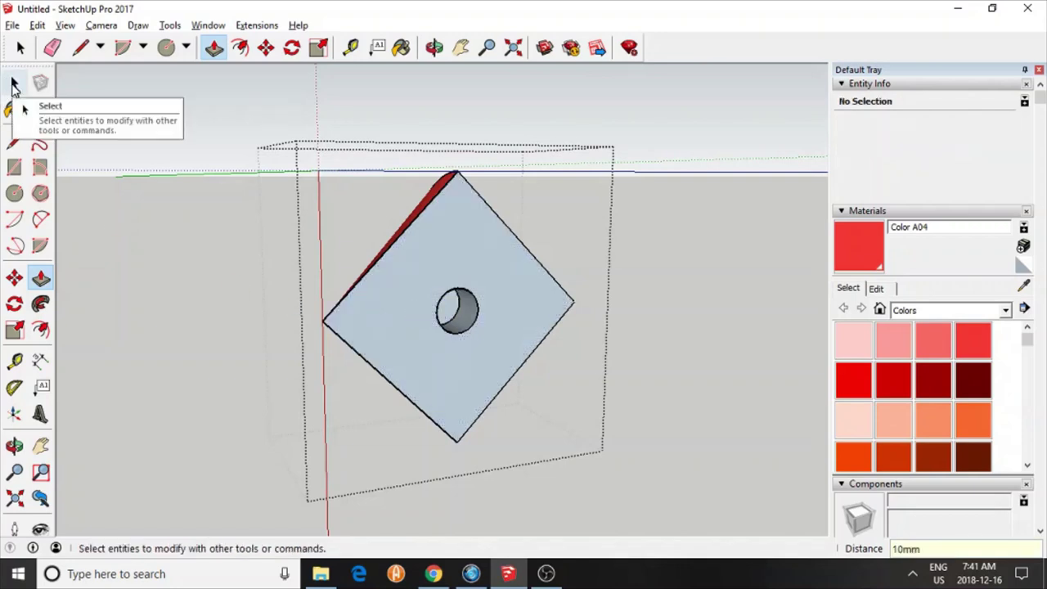
left_click(14, 85)
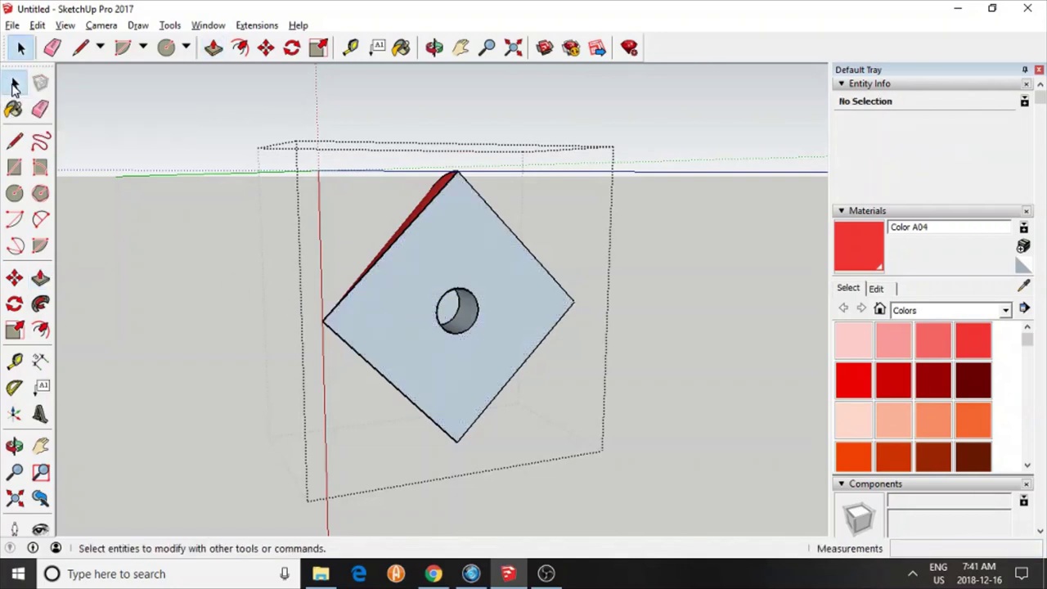
left_click(15, 446)
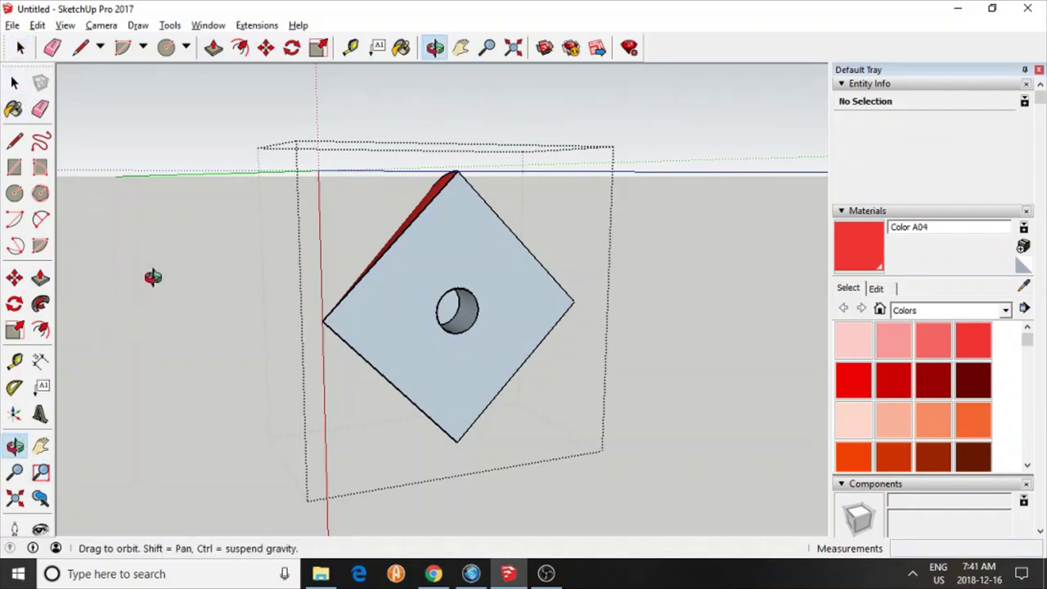
left_click(14, 84)
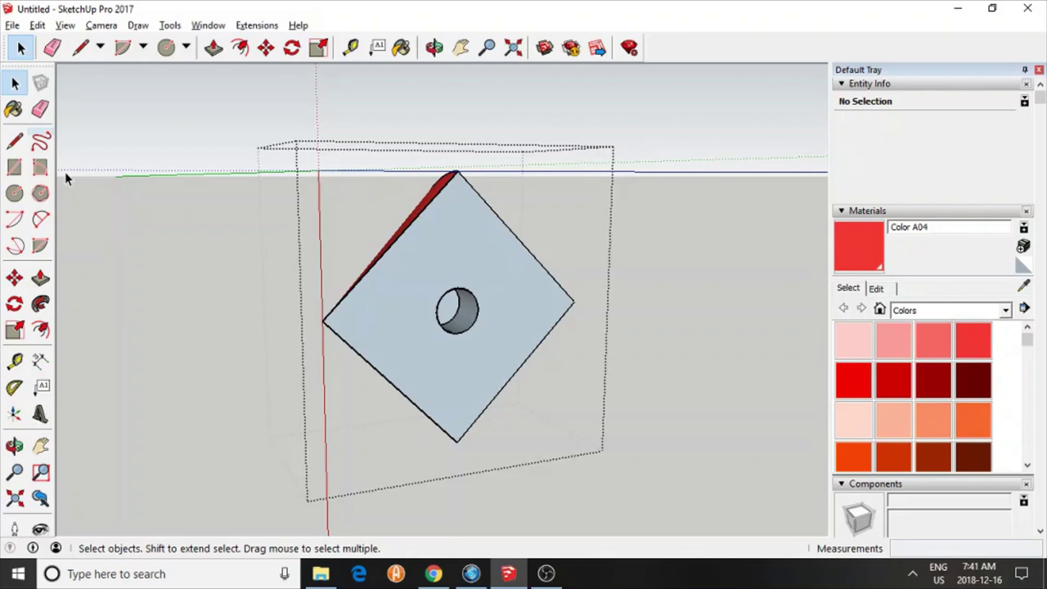
left_click(14, 446)
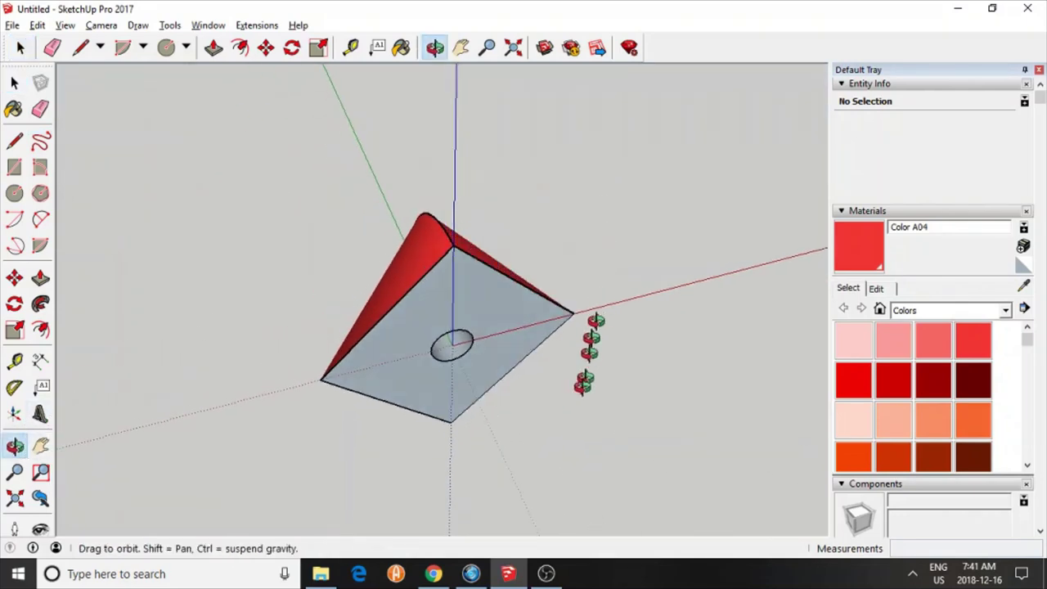